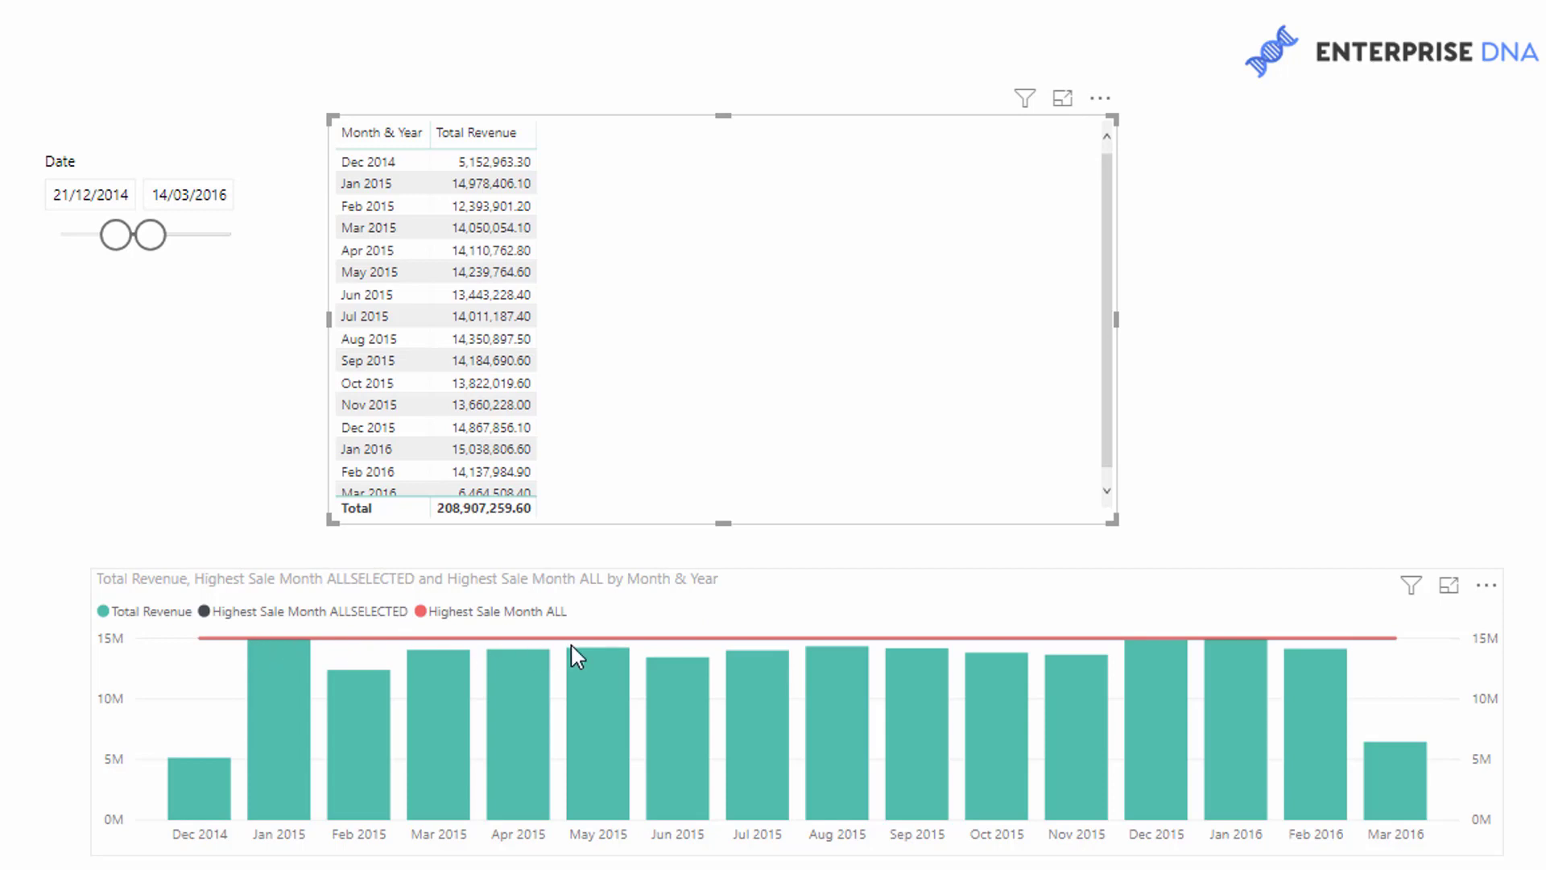
- Inspect the Highest Sale Month DAX formula, highlighting its VALUES part and then the whole expression
mouse_move(669, 640)
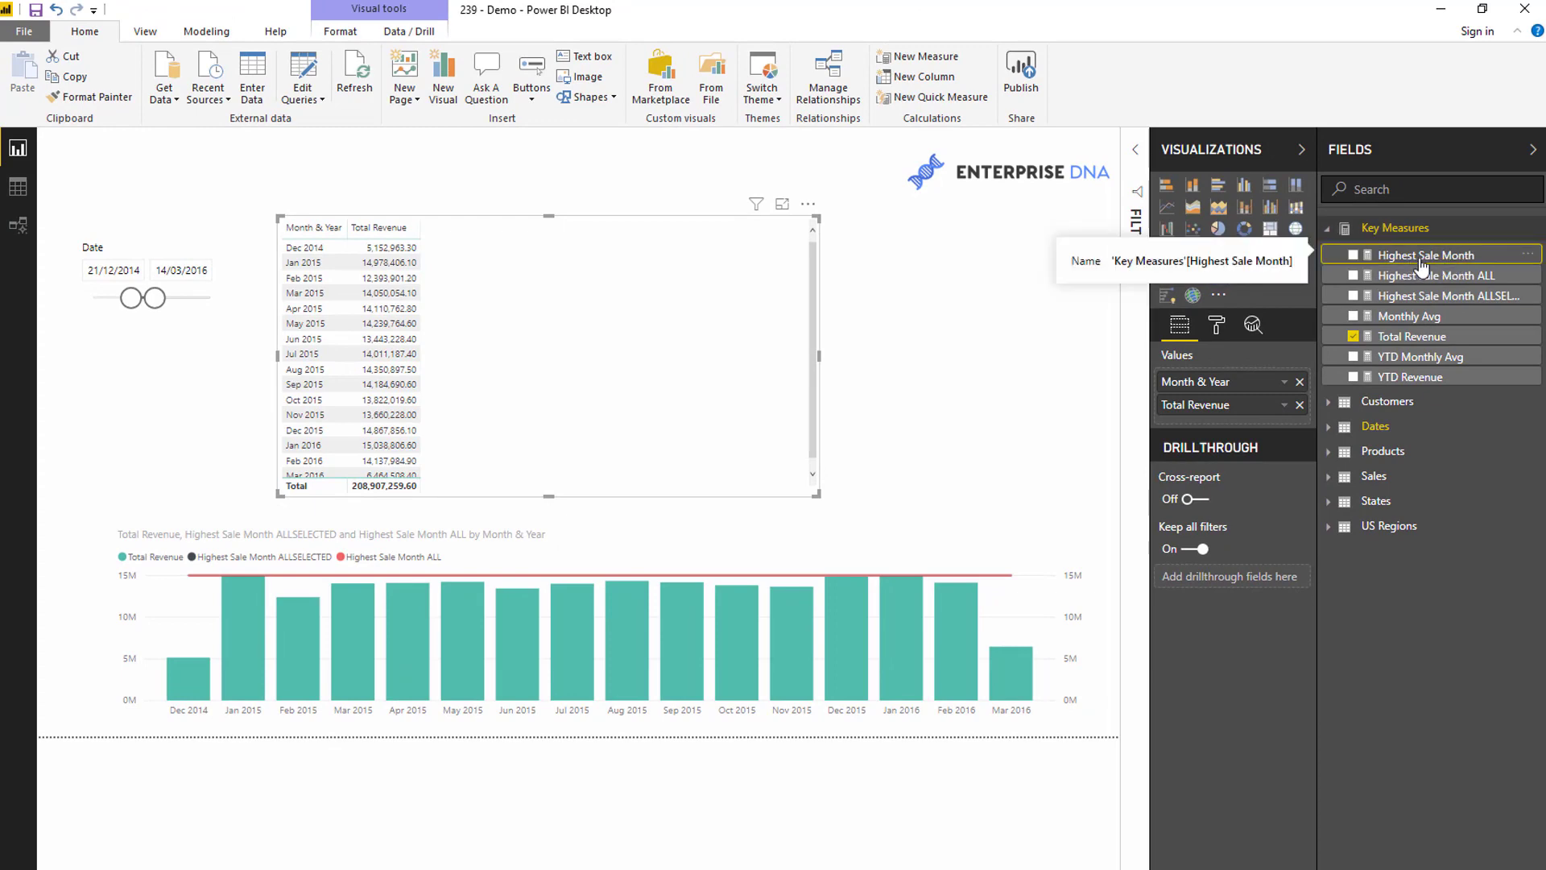
left_click(1422, 256)
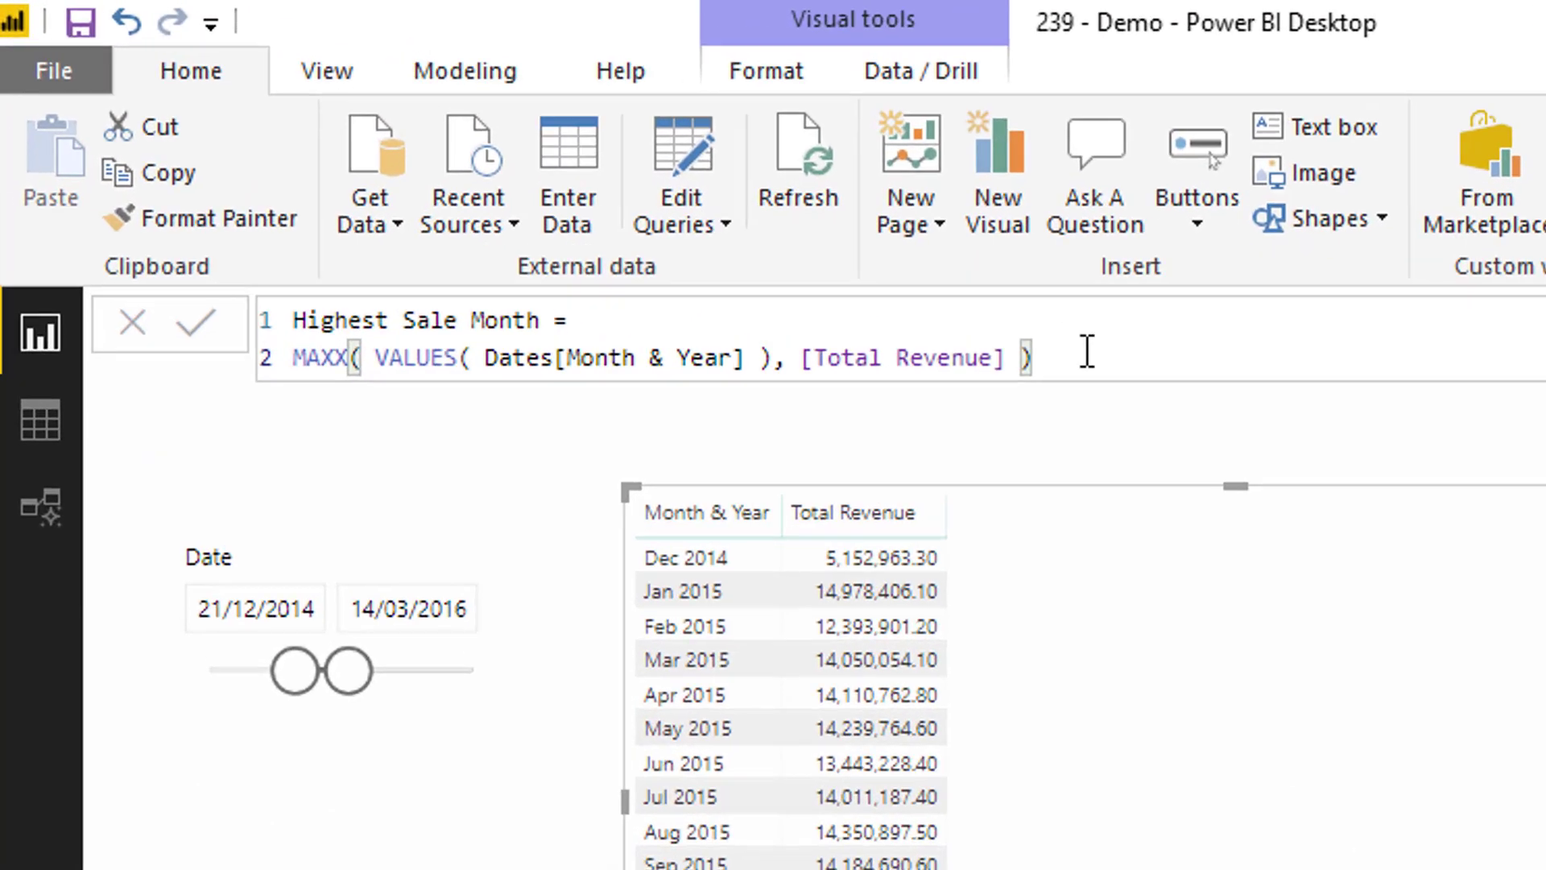
left_click(401, 358, "shift")
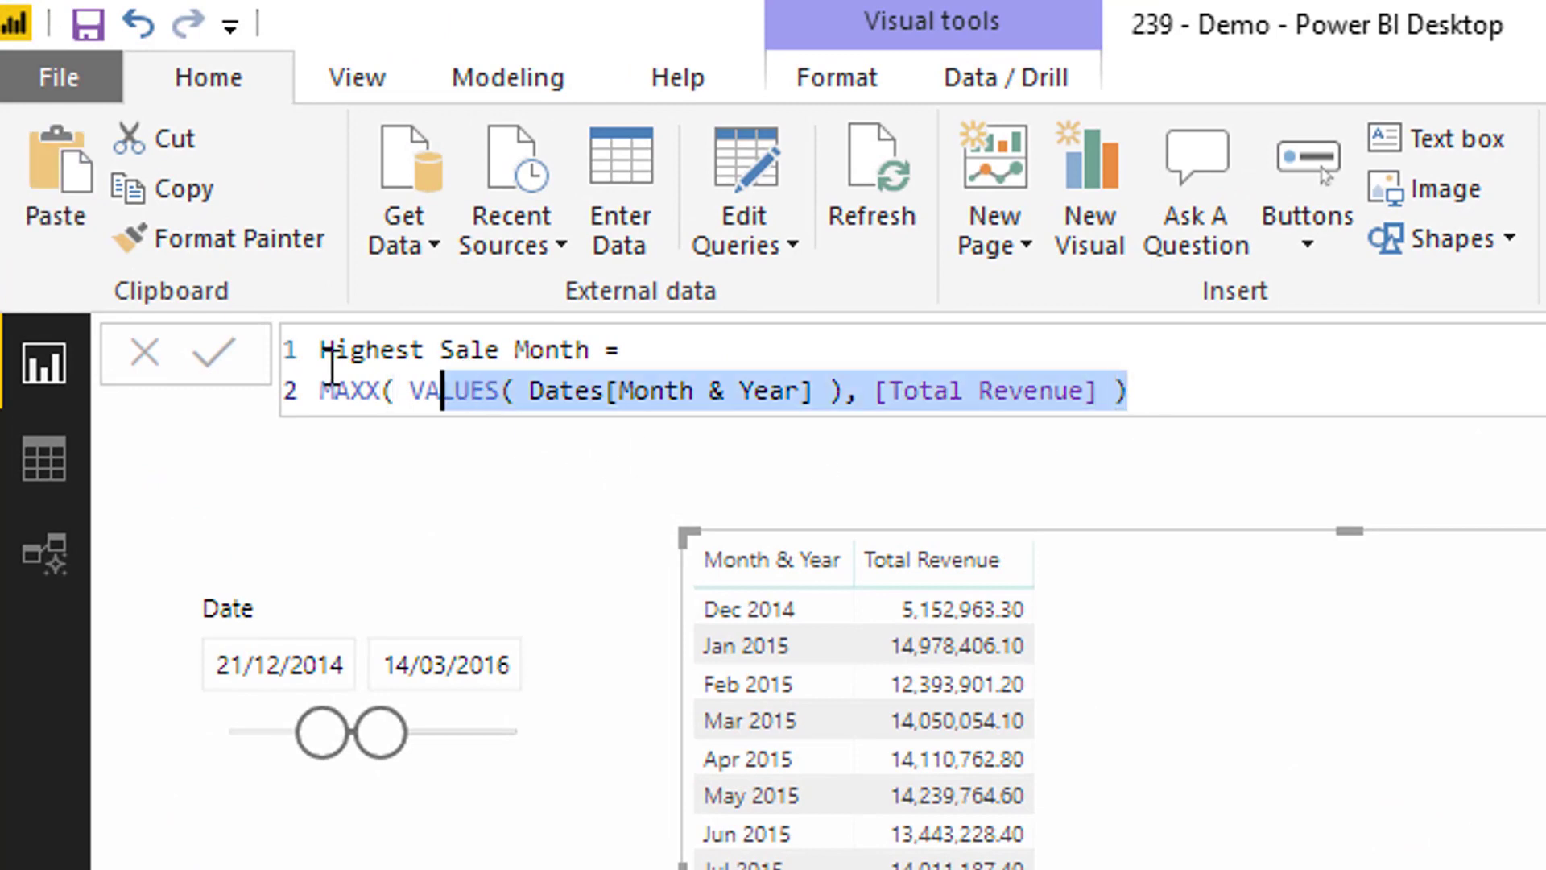
left_click(303, 364, "shift")
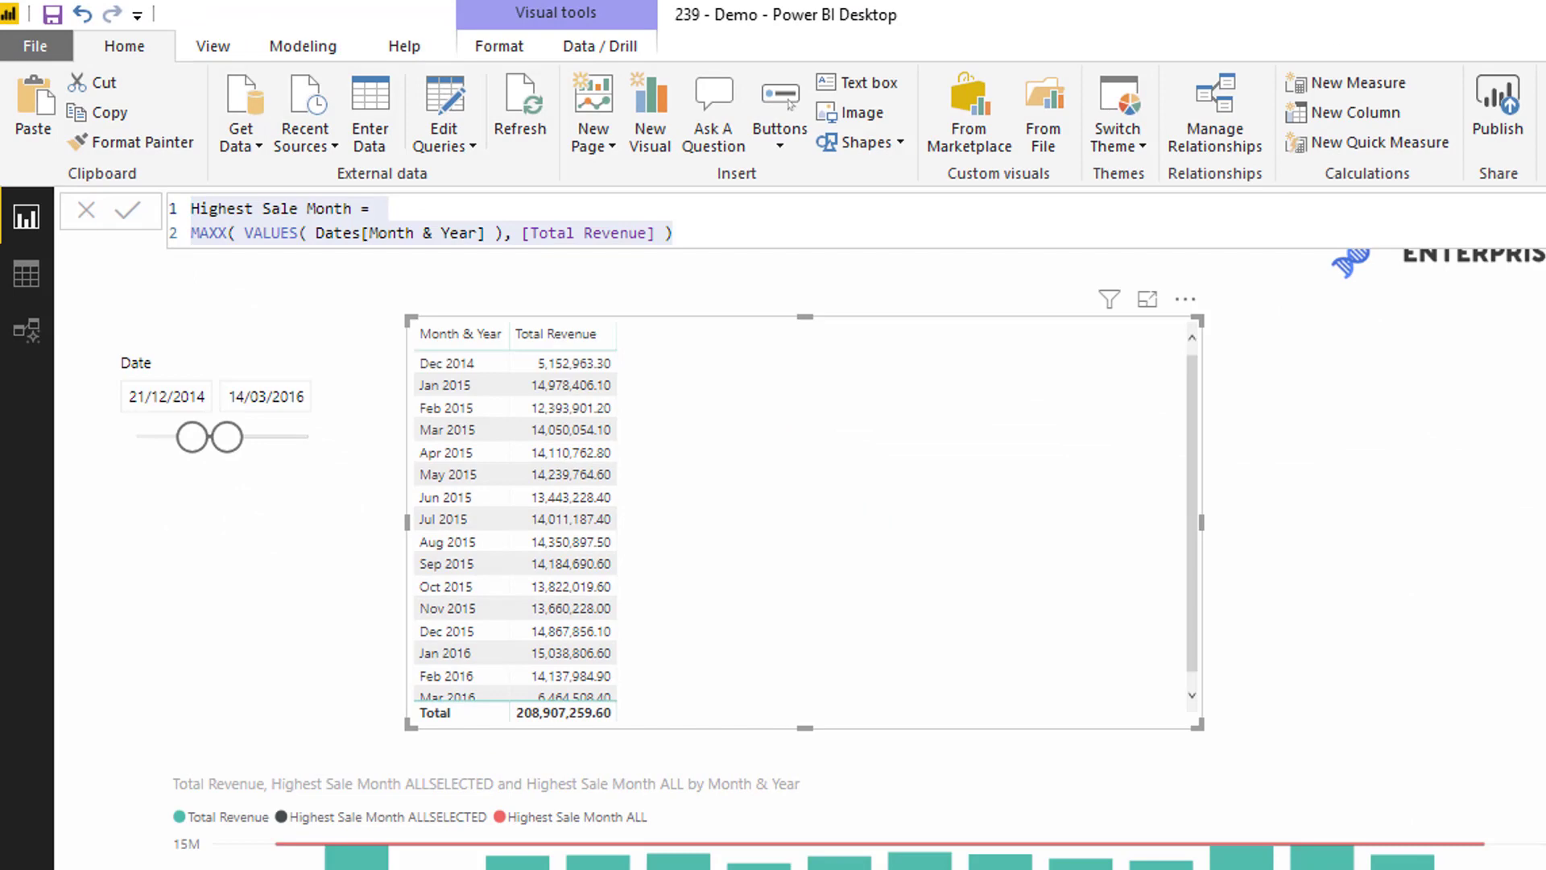
- Add Highest Sale Month to the page as a compact card showing 15.04M
left_click_drag(1425, 255, 955, 289)
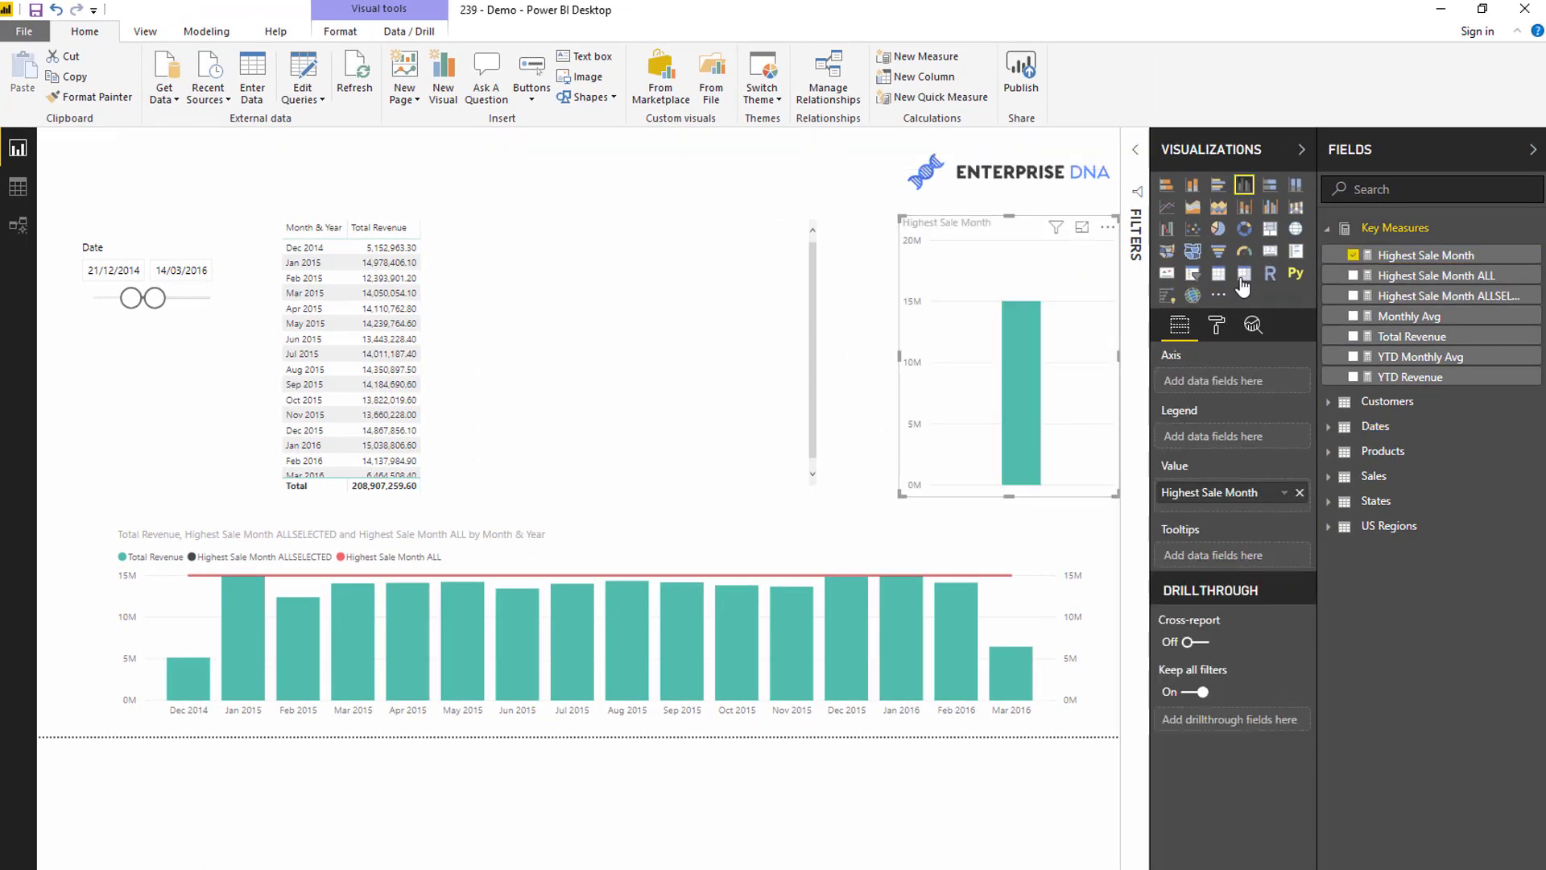
left_click(1270, 253)
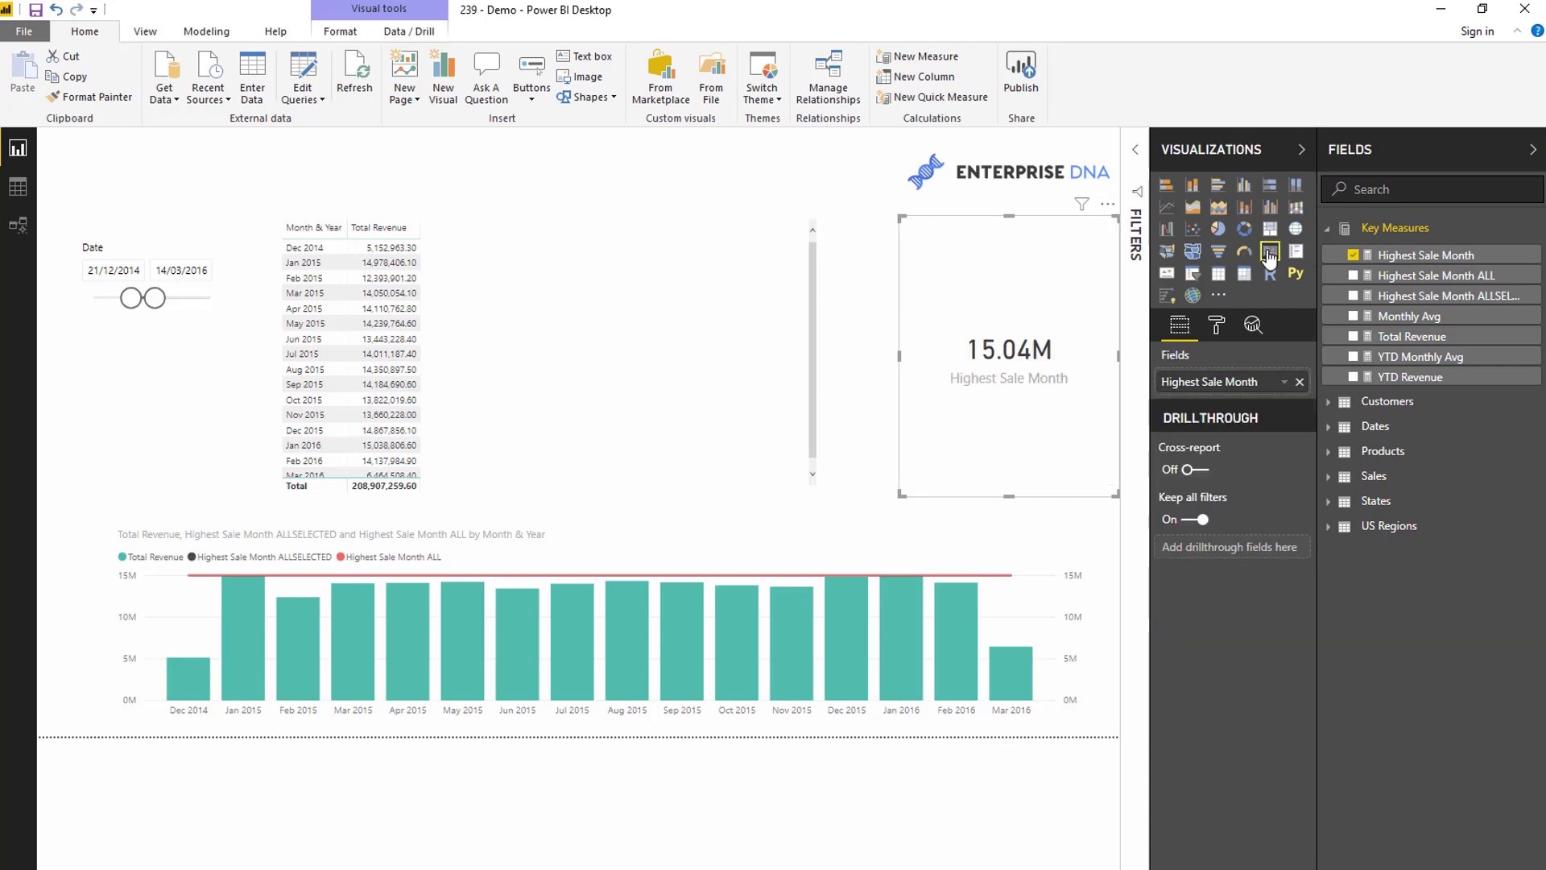
left_click_drag(1008, 497, 1020, 311)
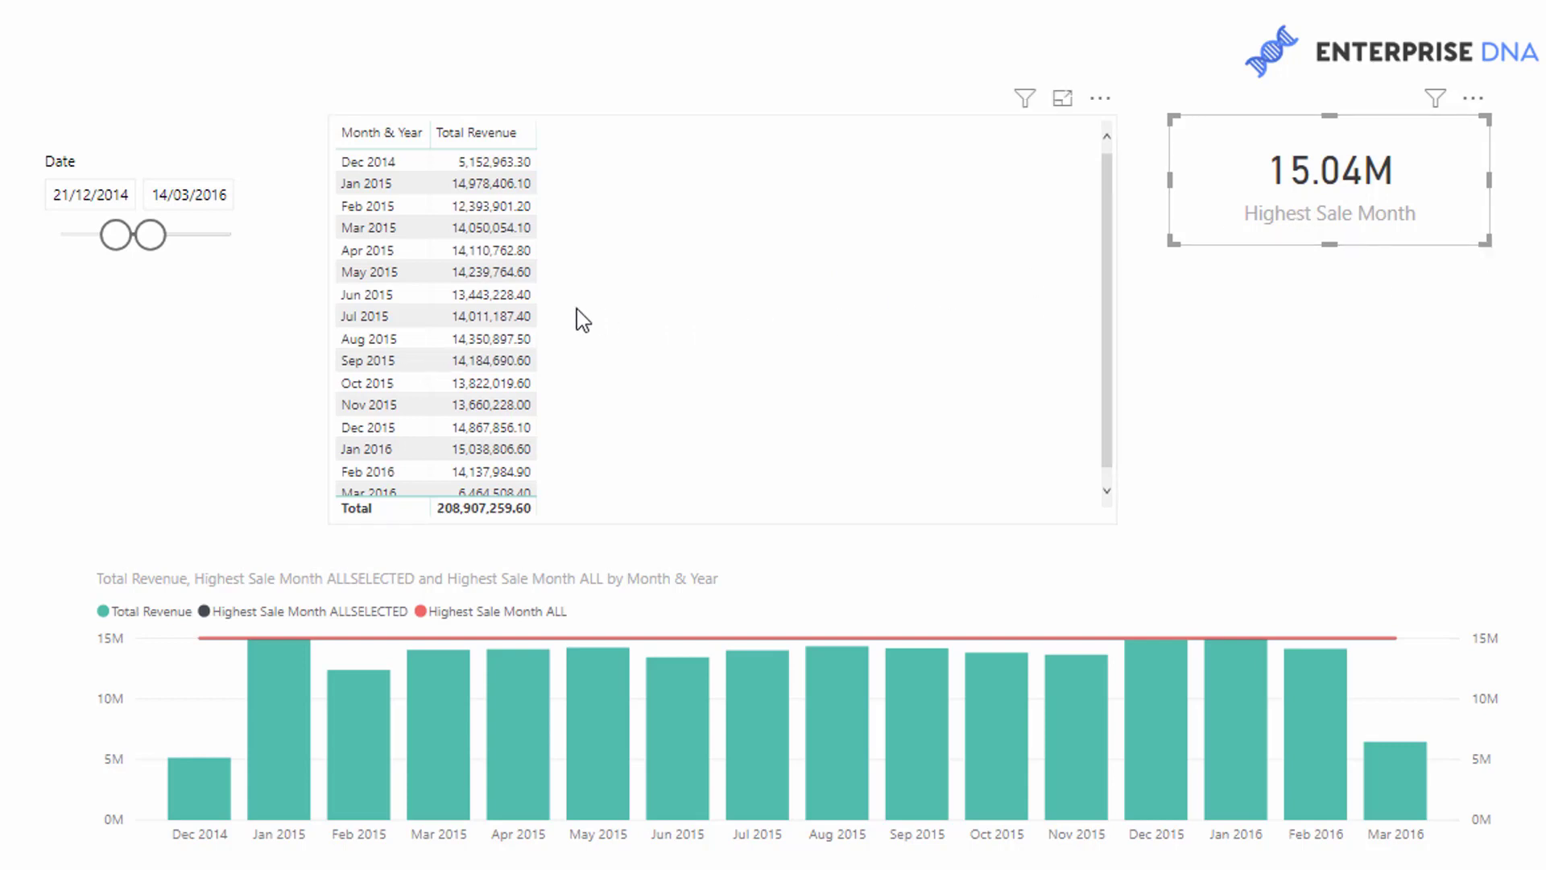
scroll(577, 309, "down", 1)
scroll(576, 308, "up", 1)
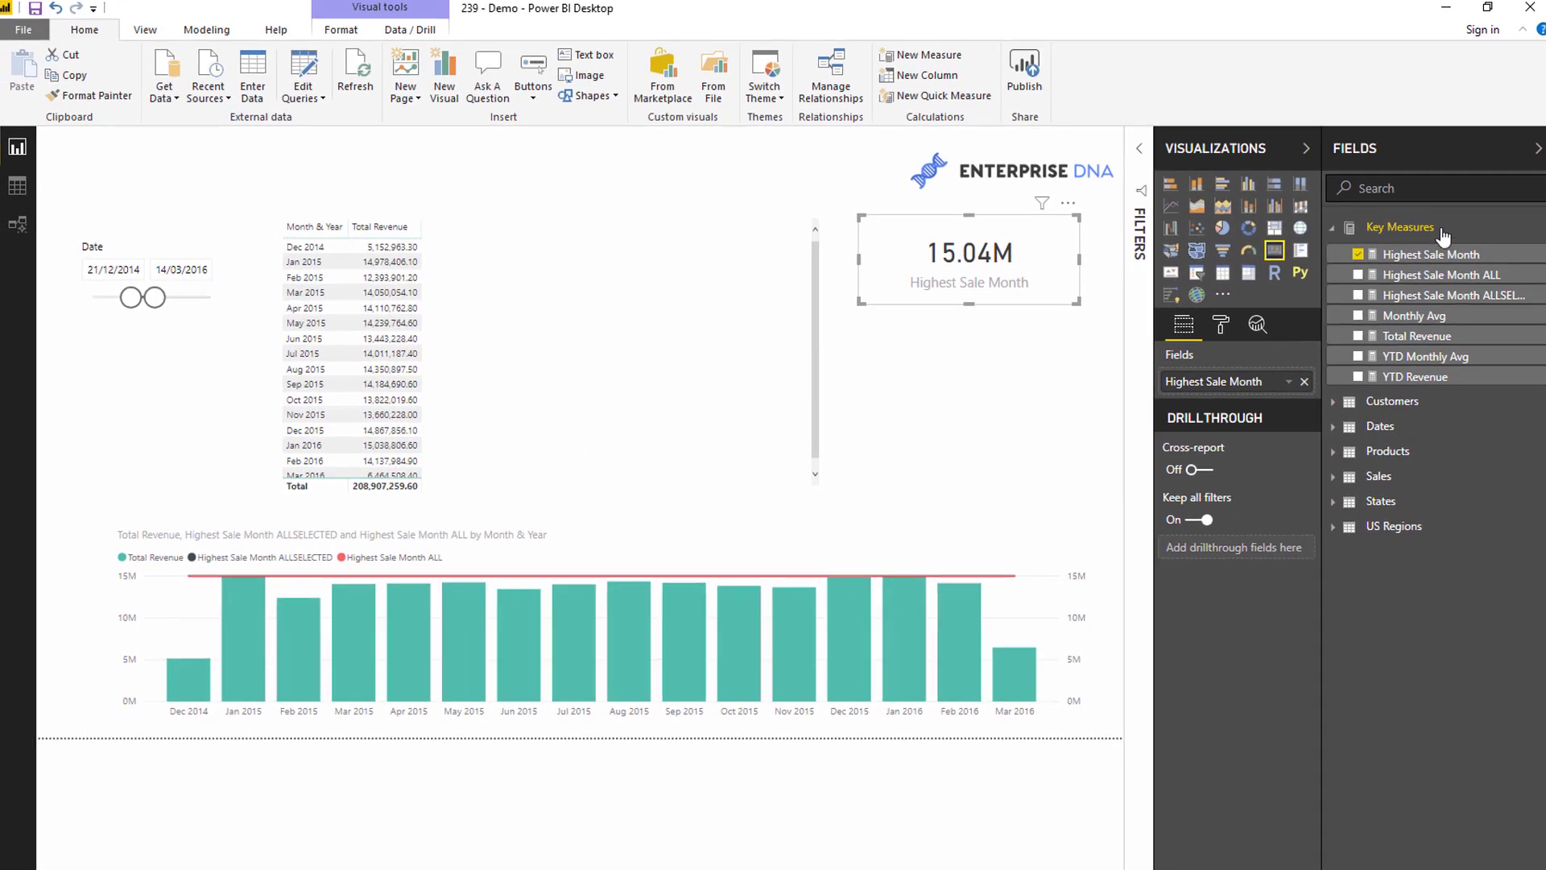
- Add Highest Sale Month as a table column and highlight the VALUES expression in its formula
left_click_drag(532, 340, 455, 342)
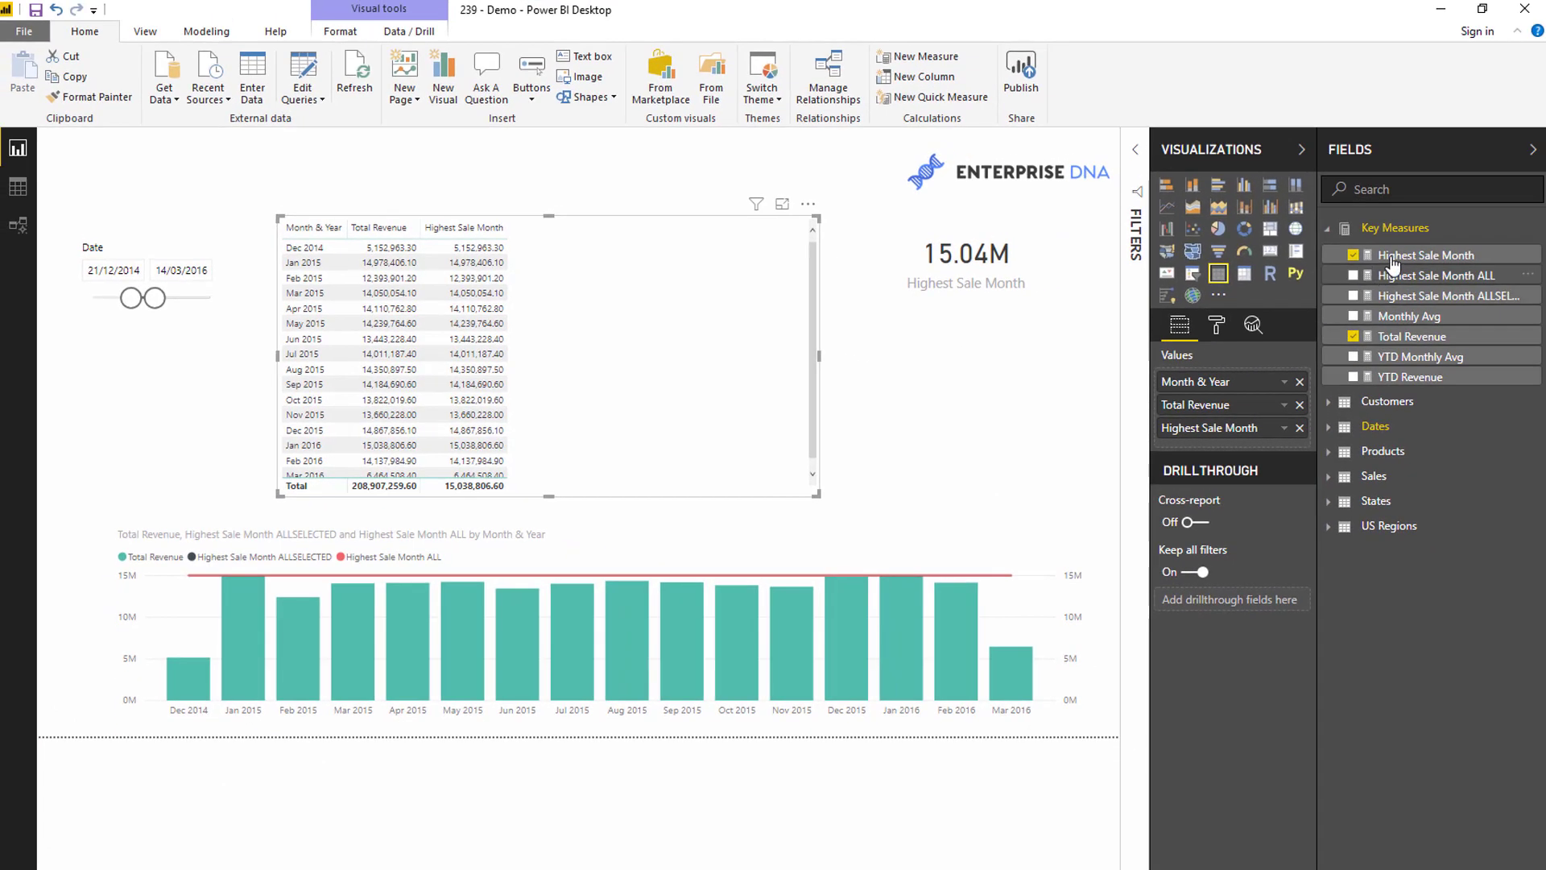
left_click(1395, 259)
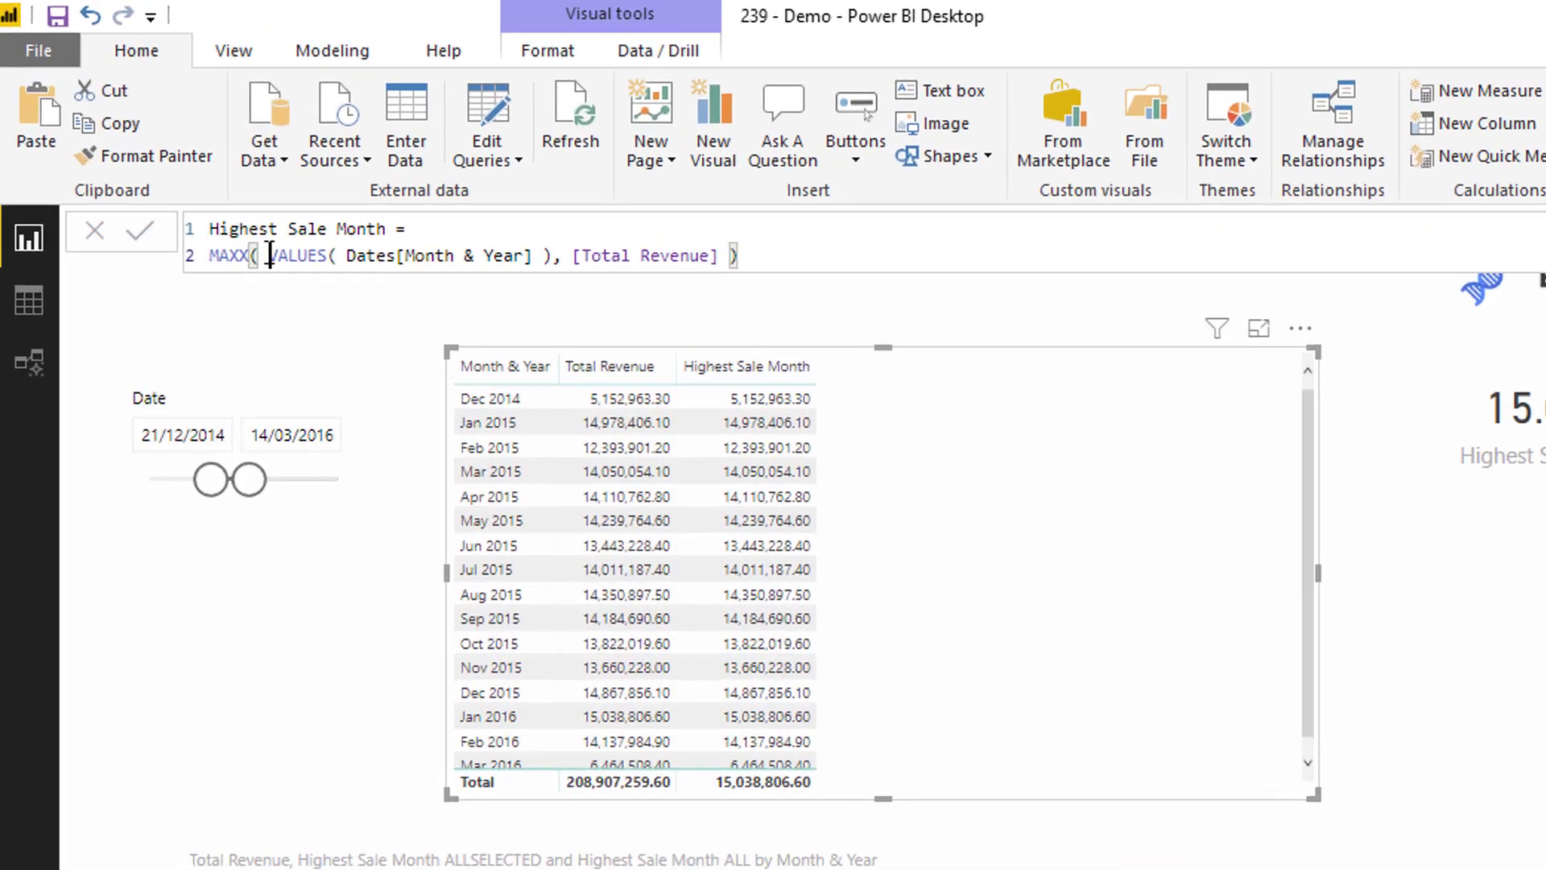
left_click_drag(168, 158, 353, 154)
left_click_drag(603, 263, 586, 272)
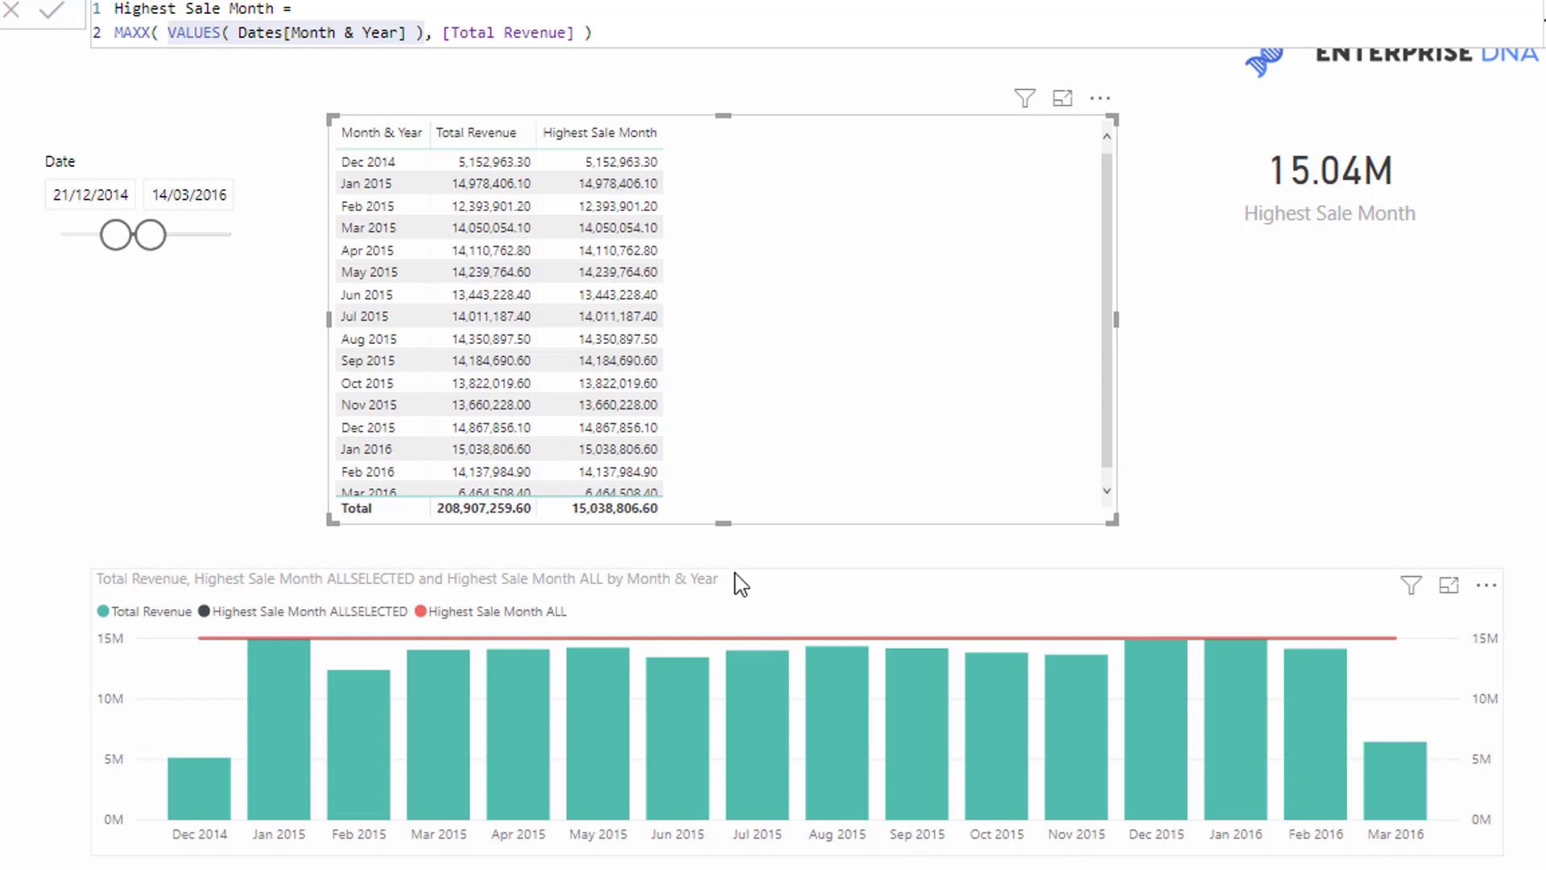
- Add Highest Sale Month ALL to the table, showing 15,075,830.80 on every row
left_click(504, 645)
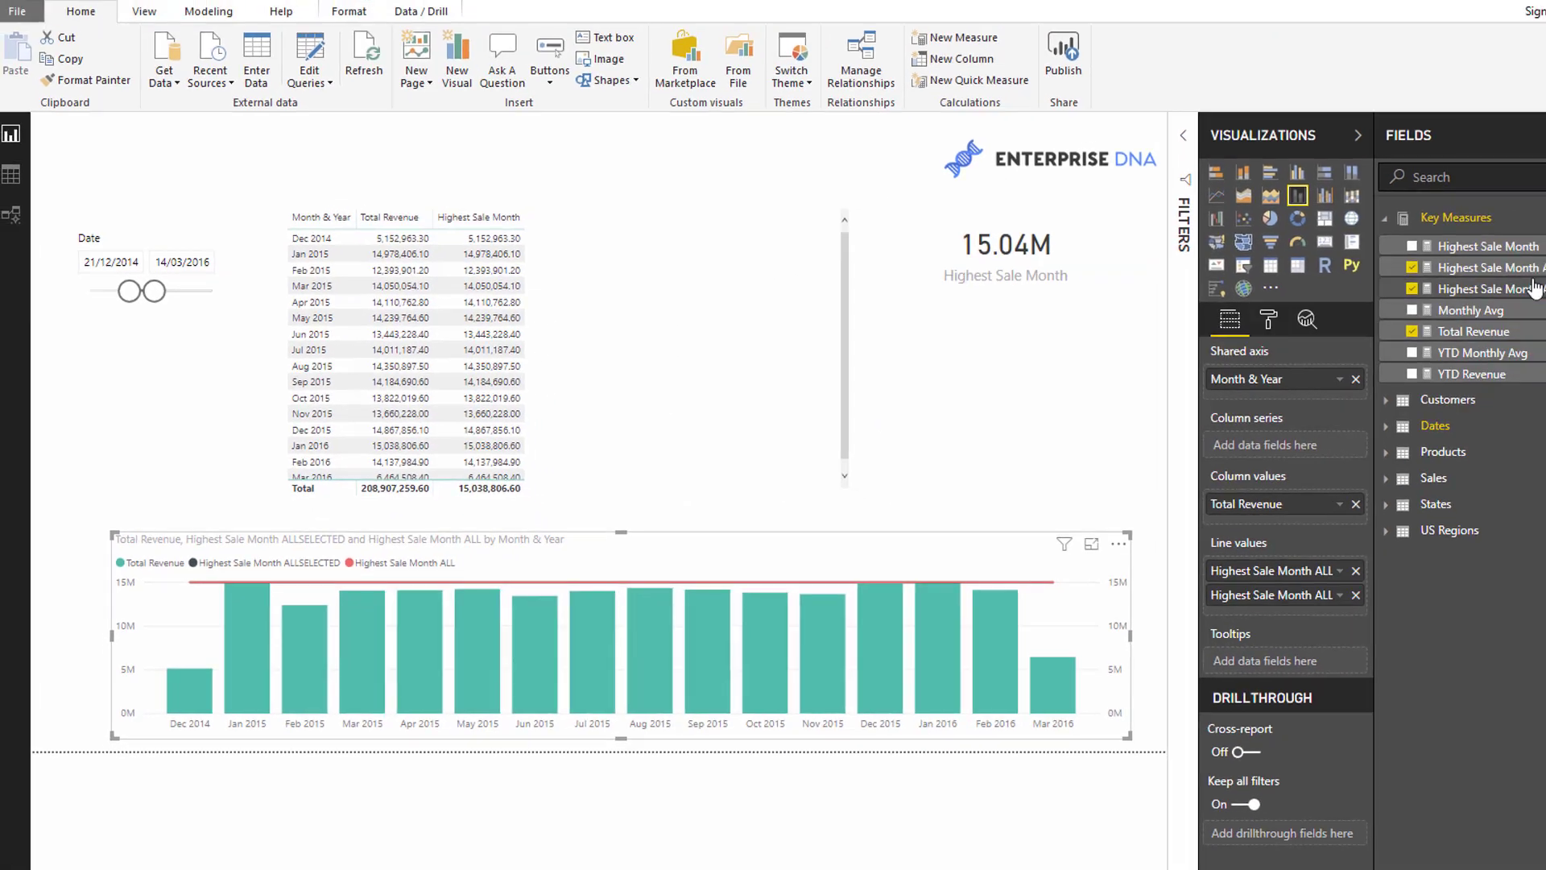
left_click_drag(1545, 213, 788, 353)
left_click_drag(614, 376, 608, 378)
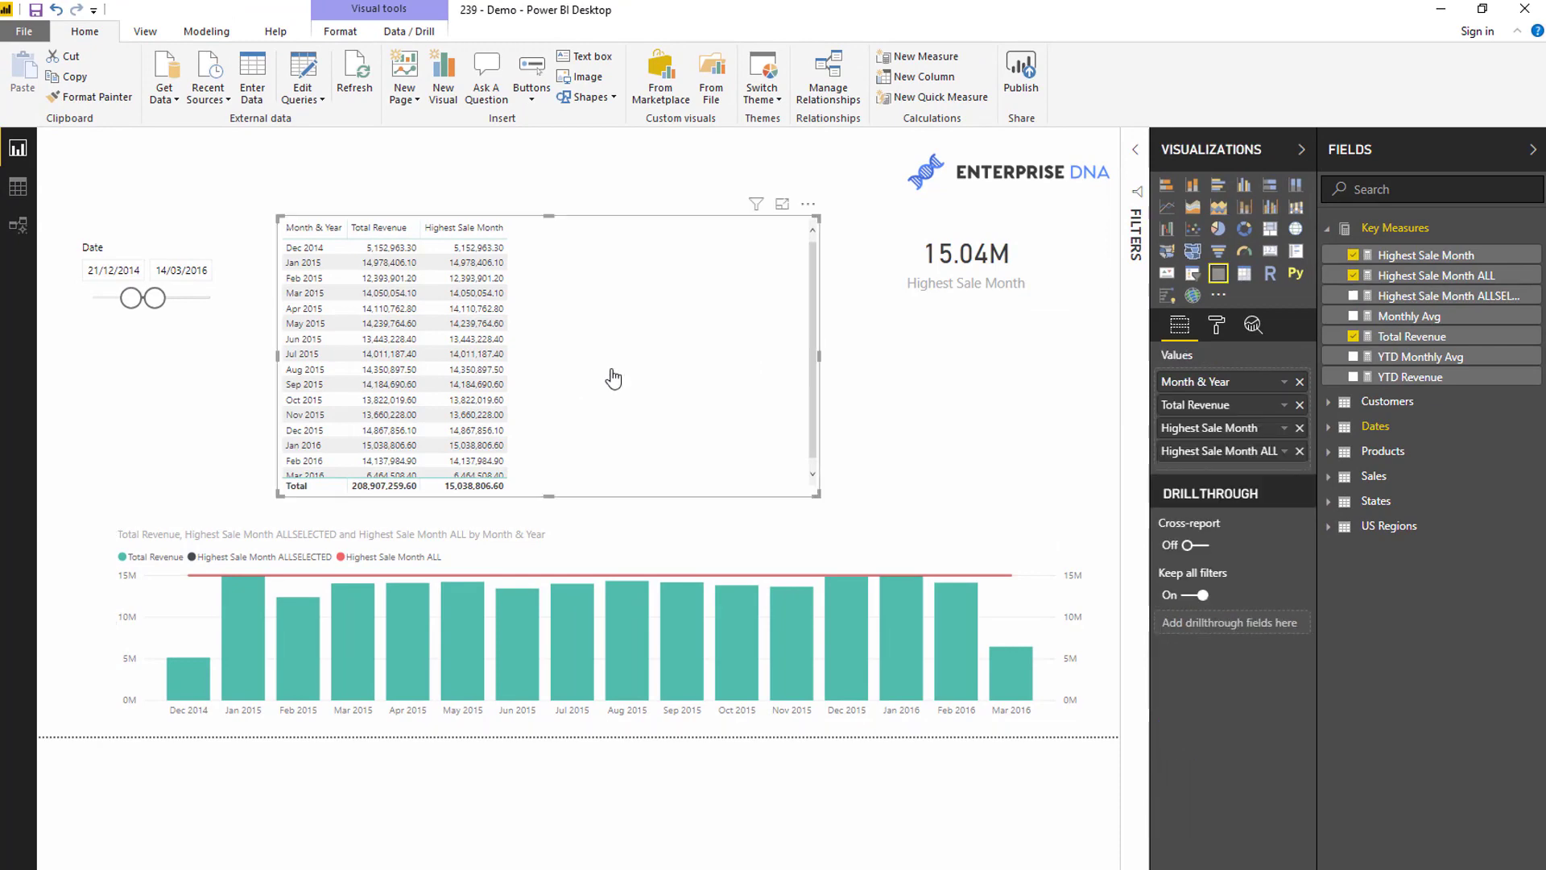
- Inspect the Highest Sale Month ALL formula, highlighting the MAXX expression and the ALL( Dates ) filter
left_click(1454, 279)
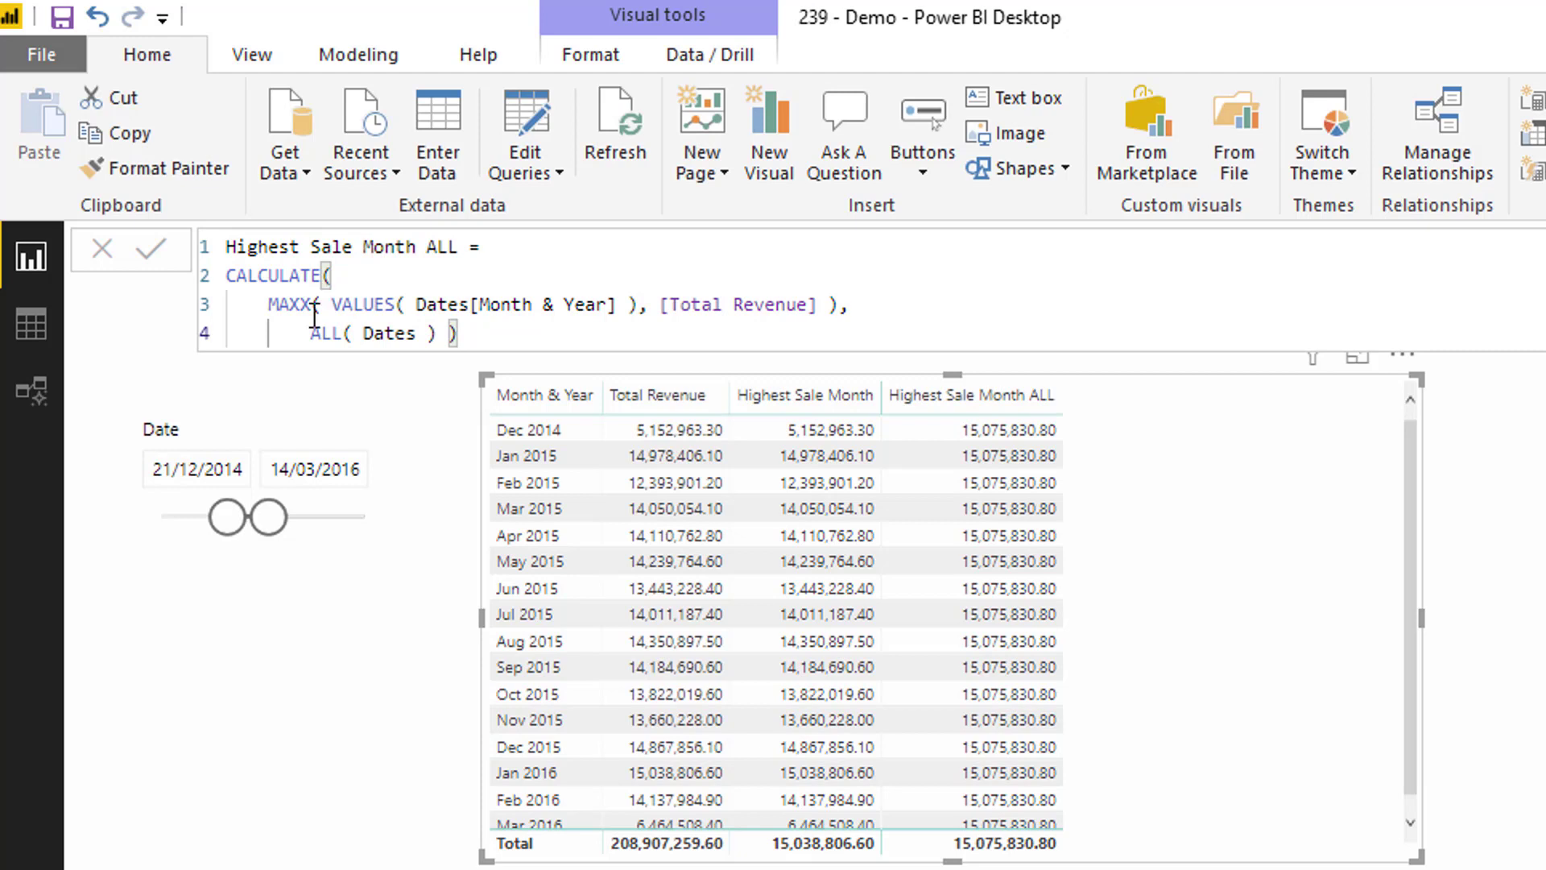
left_click_drag(268, 304, 493, 306)
left_click_drag(704, 316, 840, 304)
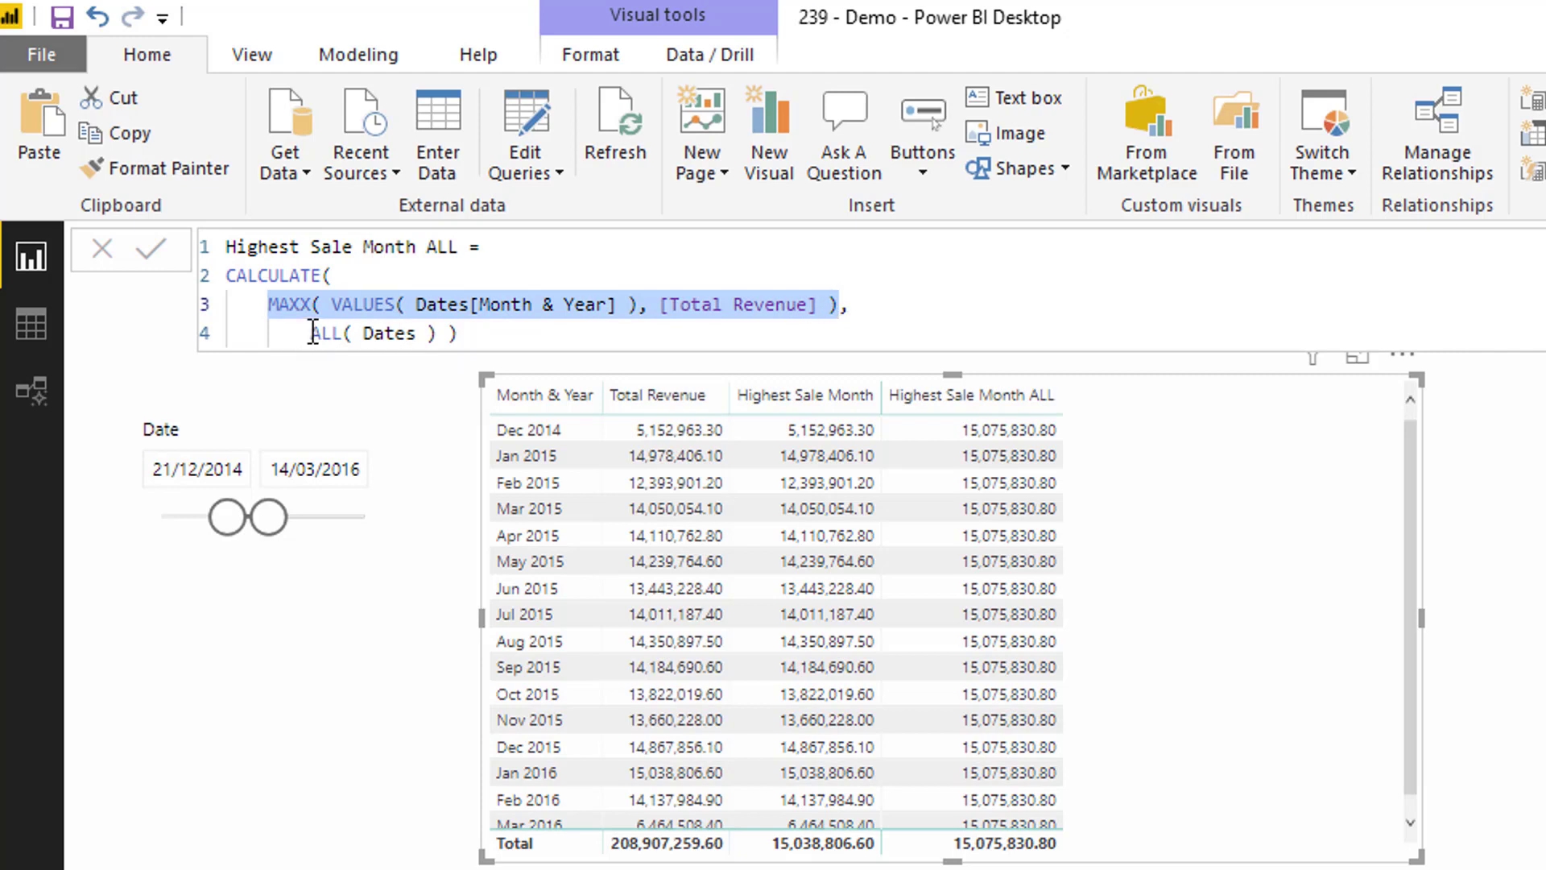
left_click_drag(310, 334, 475, 343)
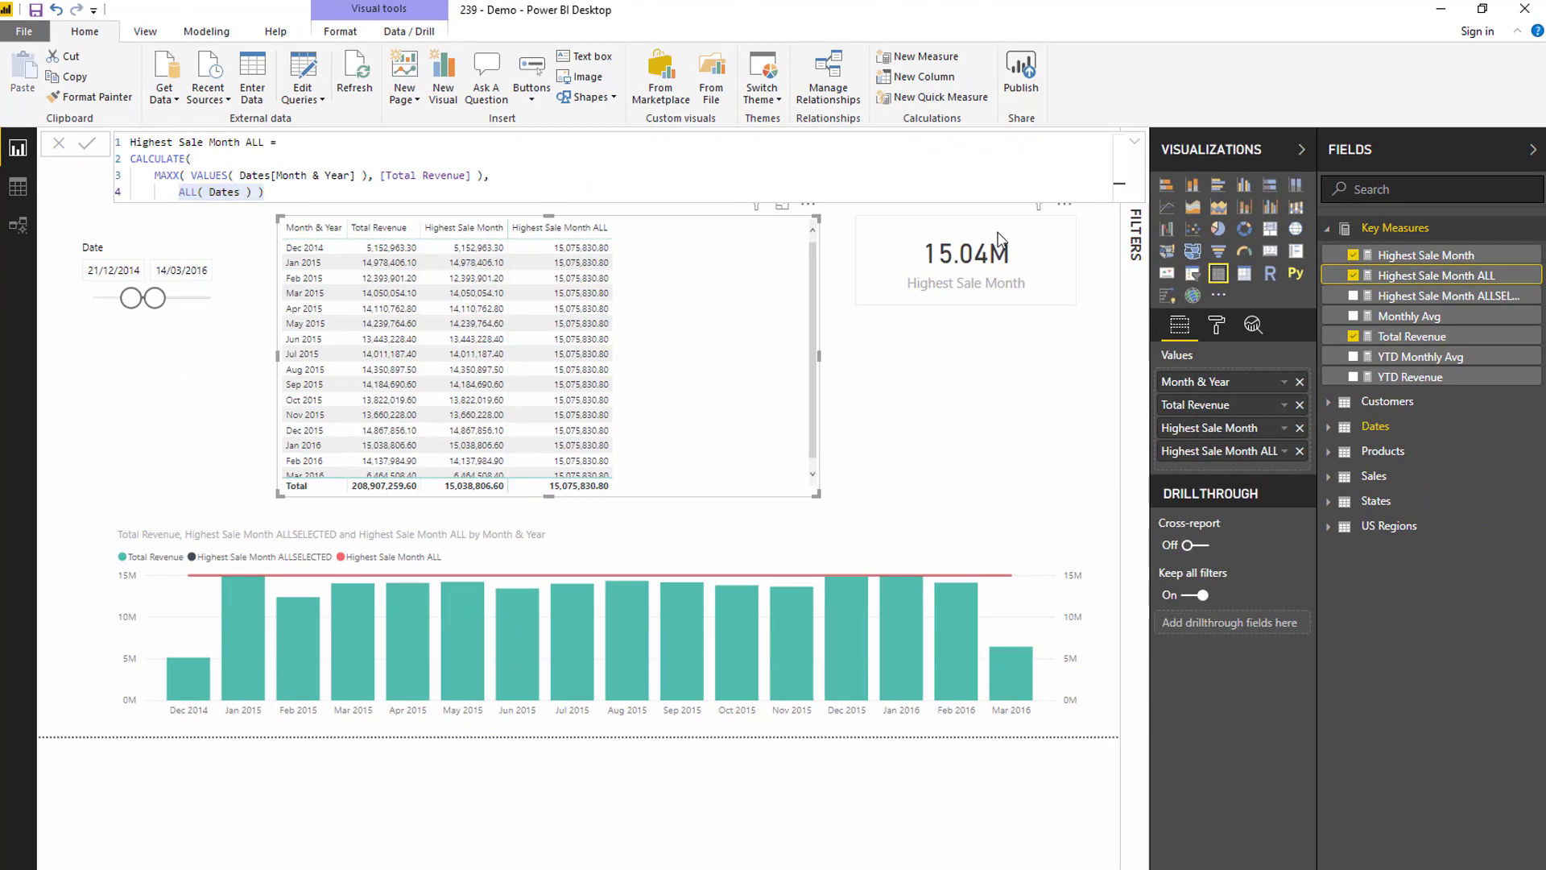
- Duplicate the card below the original and switch the copy to Highest Sale Month ALL (15.08M)
left_click(906, 246)
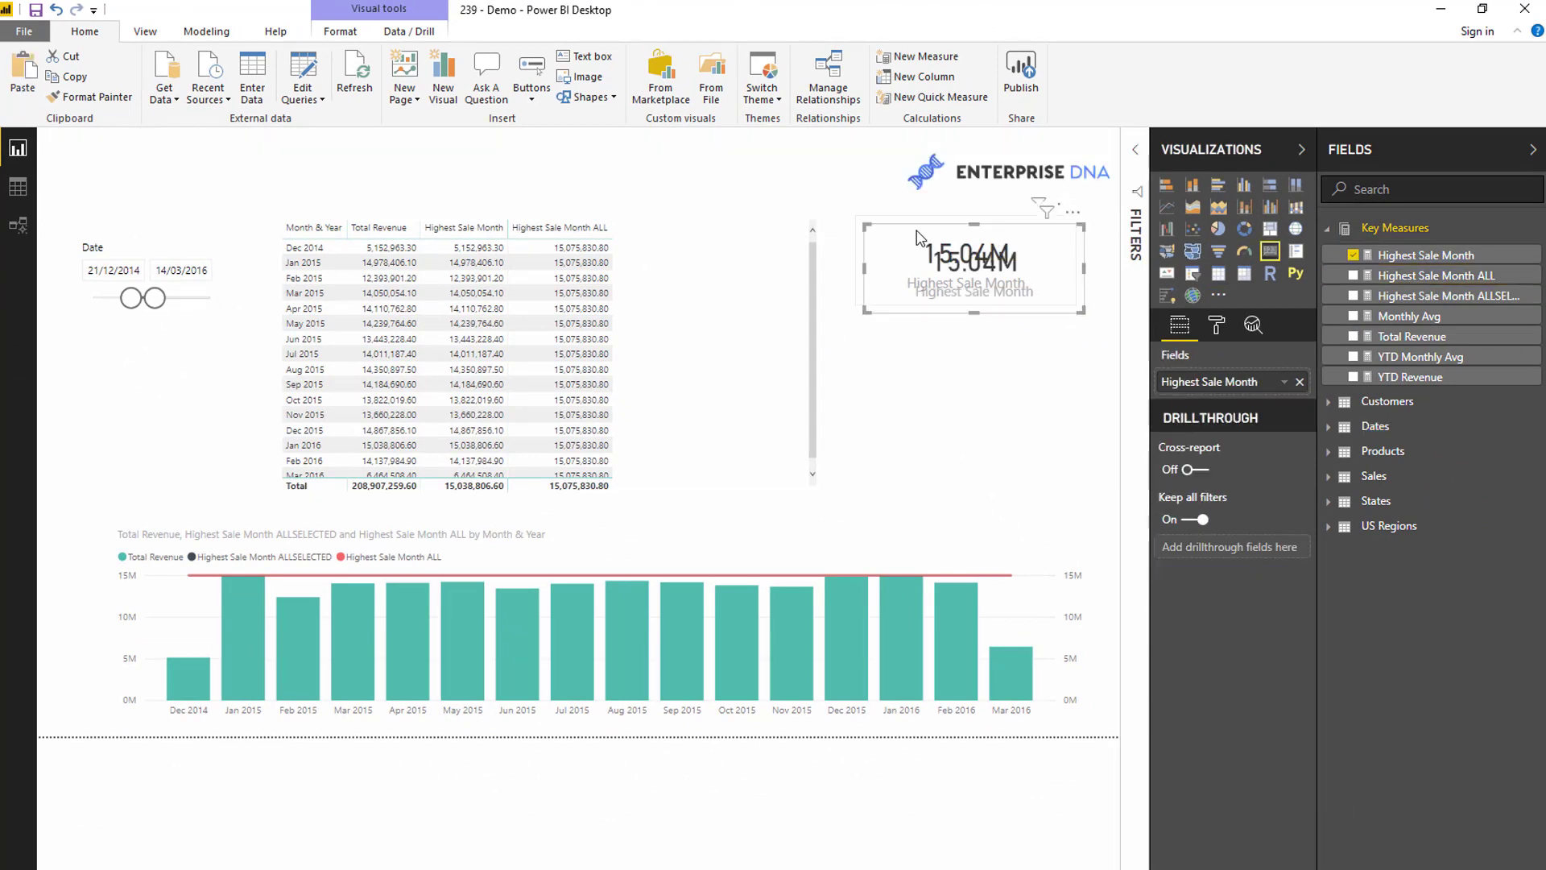
left_click_drag(916, 238, 908, 321)
left_click_drag(1436, 275, 1240, 378)
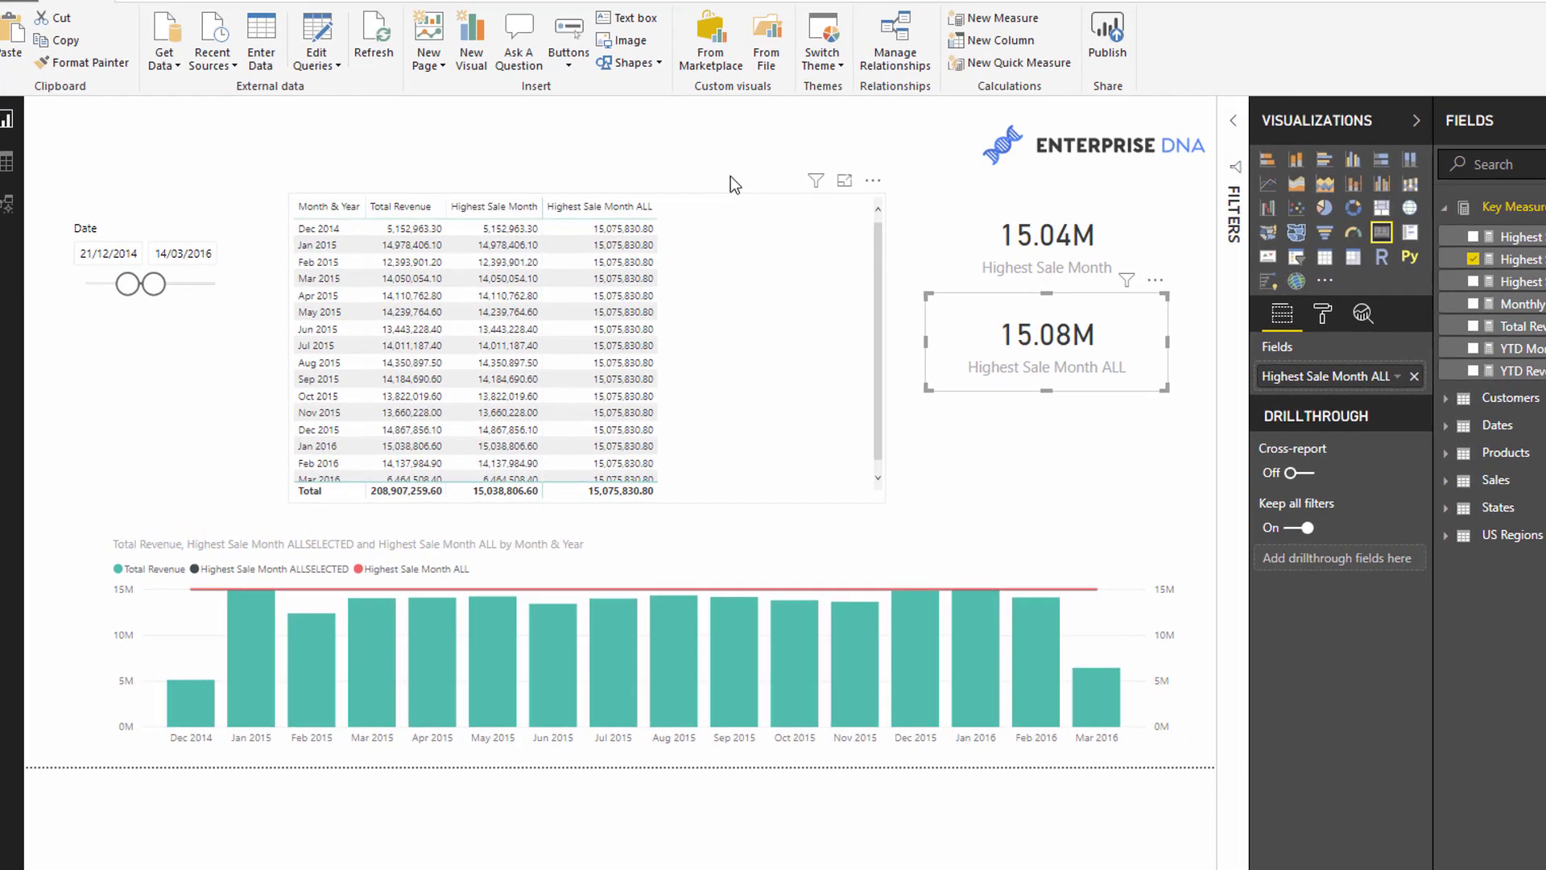
left_click(753, 230)
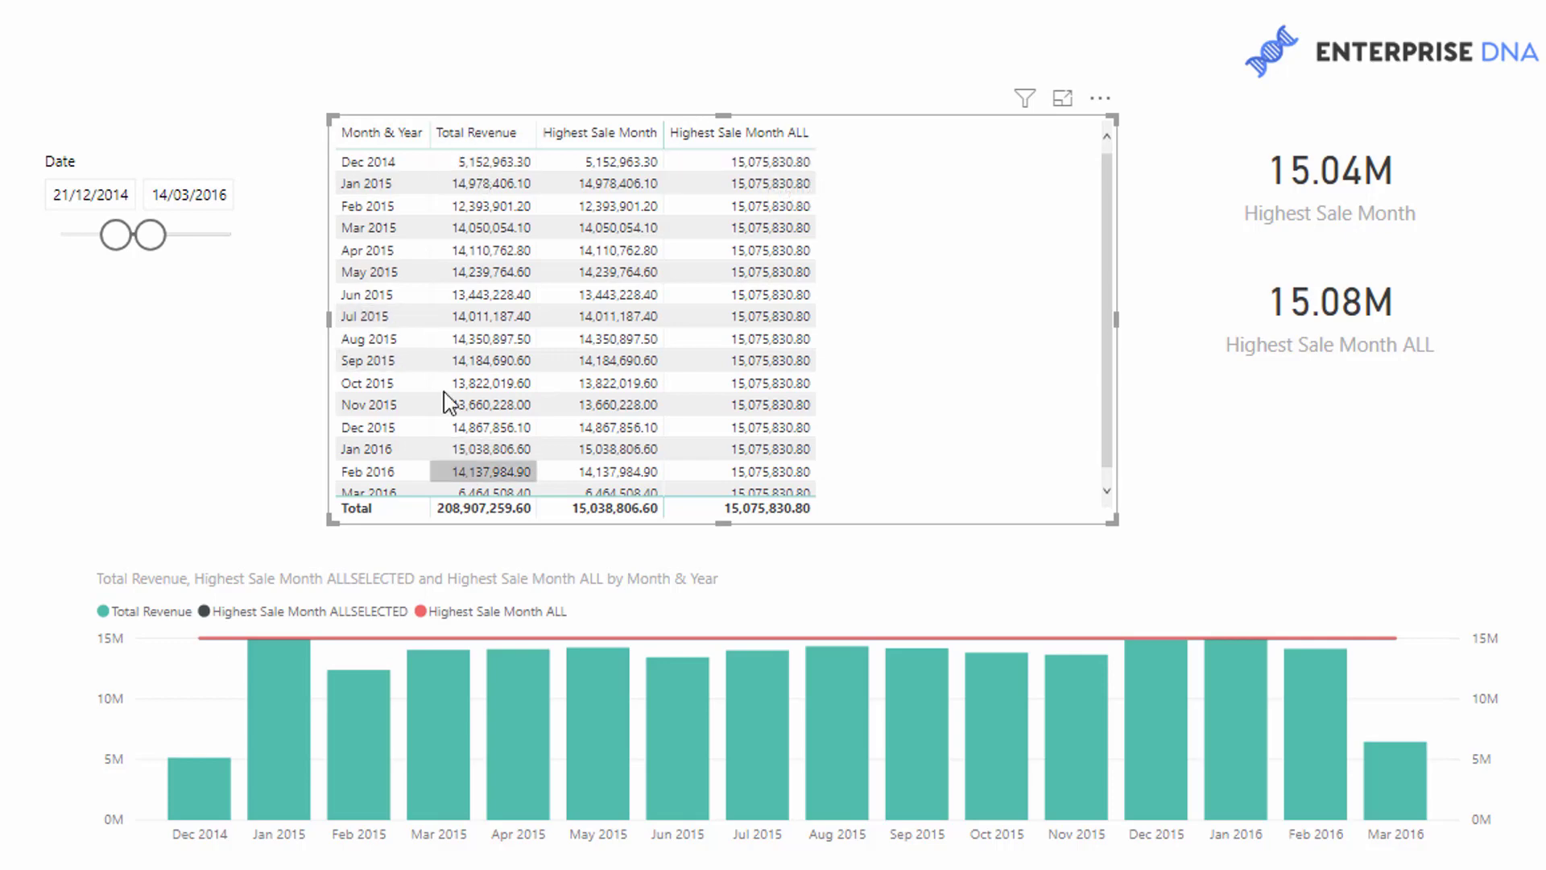
- Narrow the date slicer to 16/07/2014–15/11/2015, dropping Highest Sale Month to 14.98M
left_click_drag(150, 235, 228, 235)
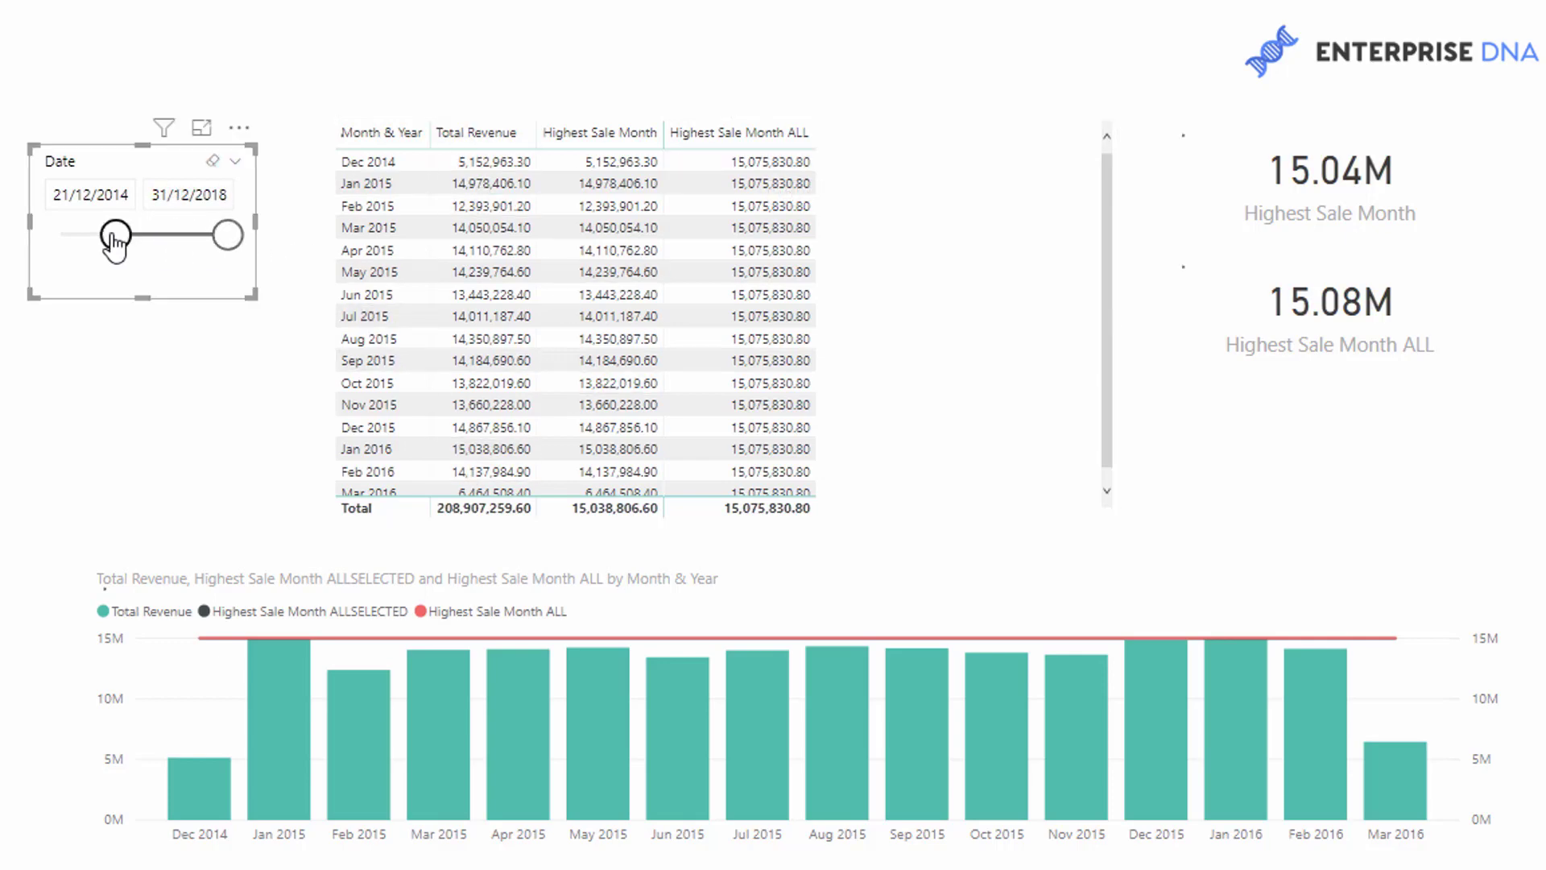
left_click_drag(115, 236, 27, 252)
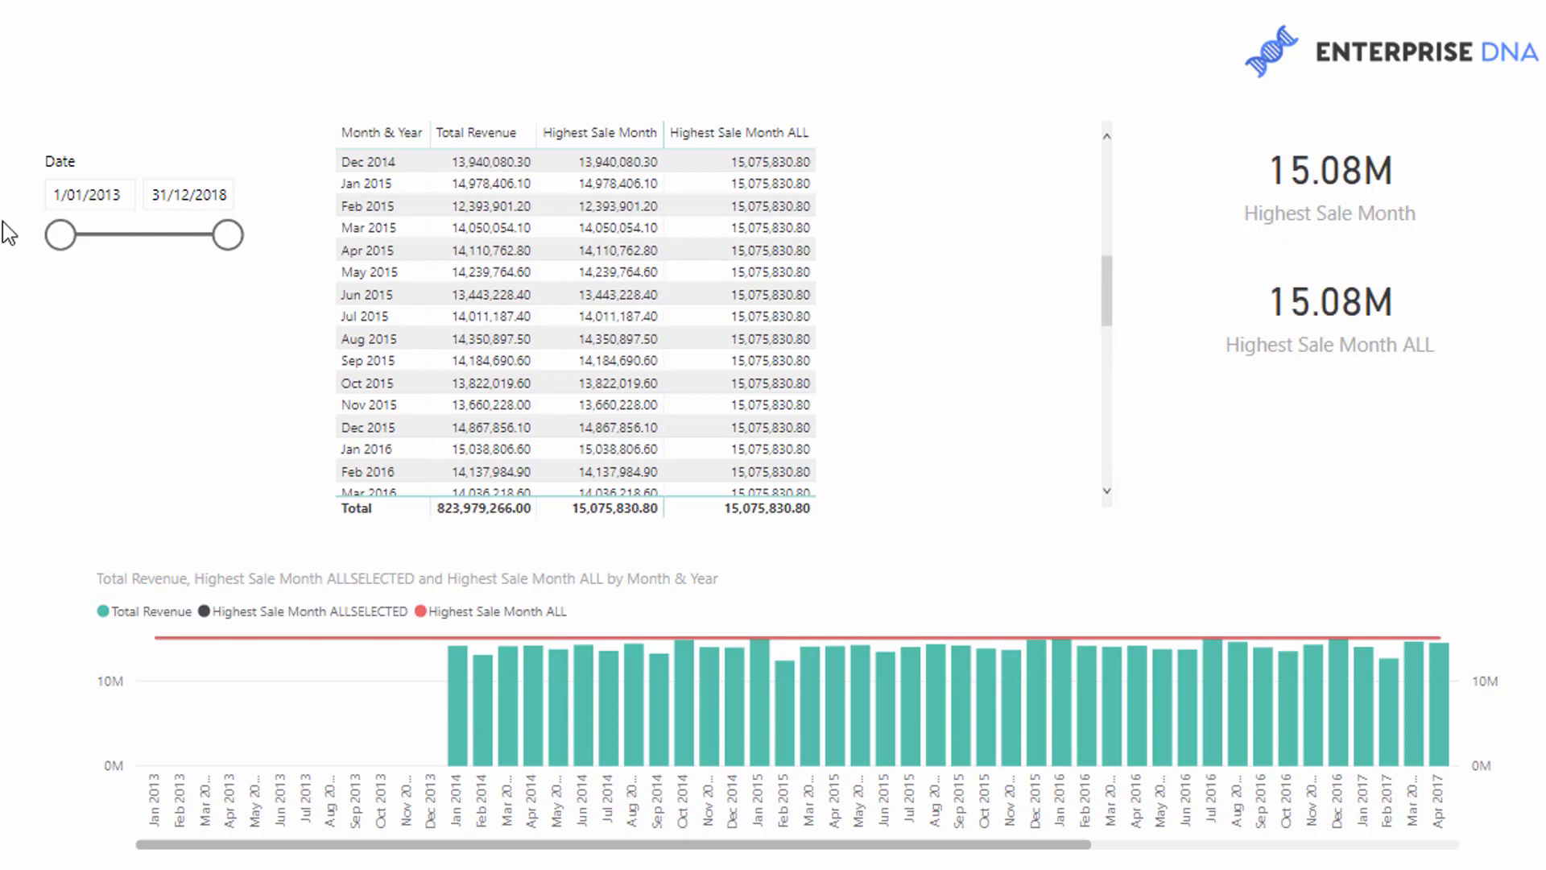
left_click_drag(61, 235, 103, 236)
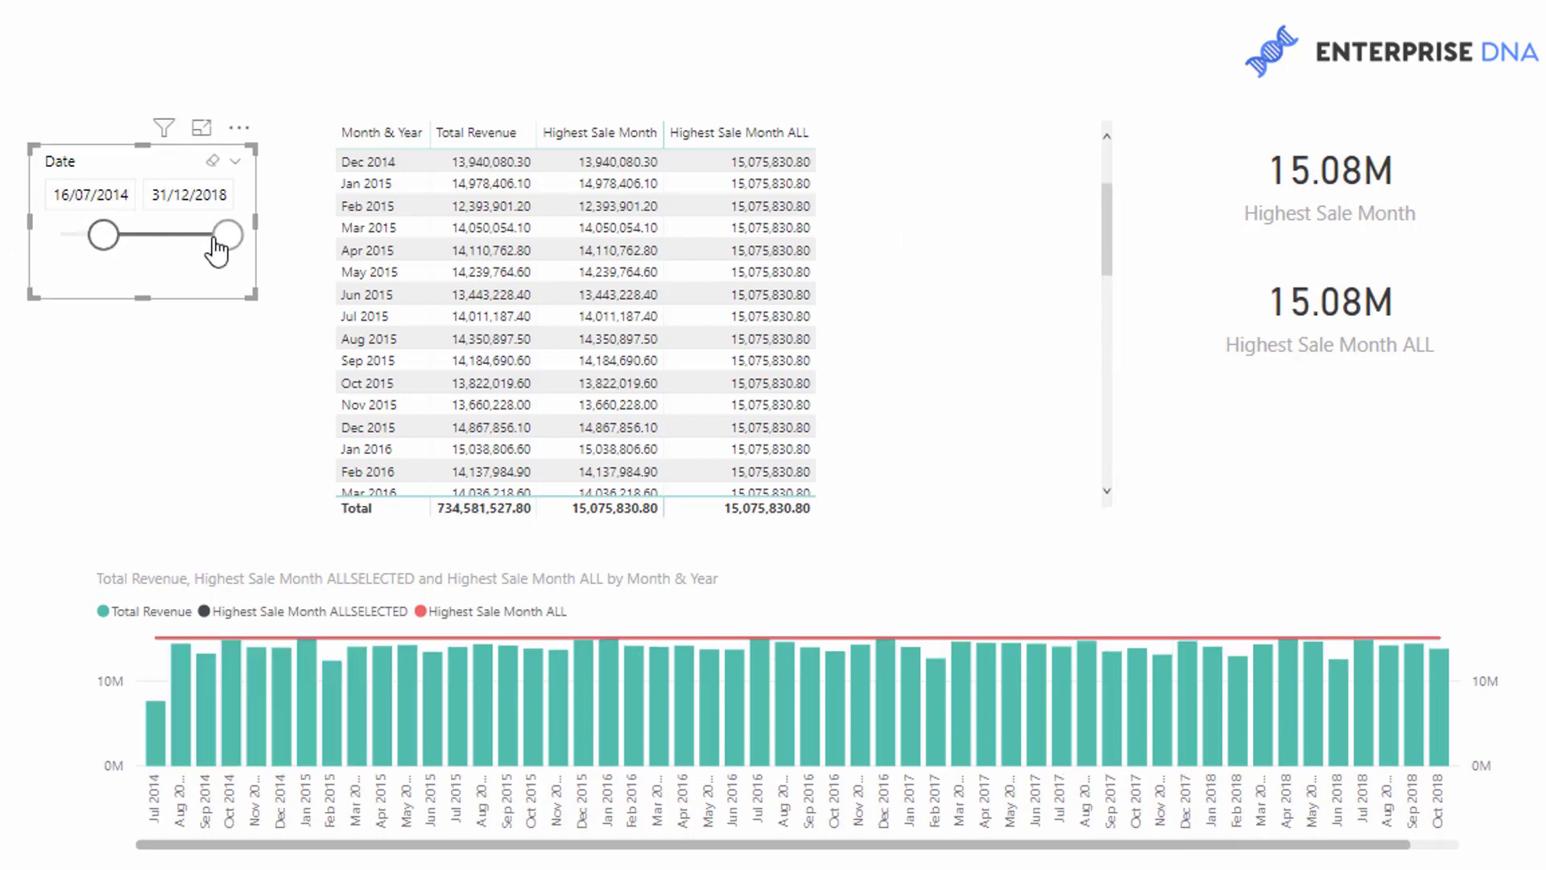
left_click_drag(216, 250, 129, 252)
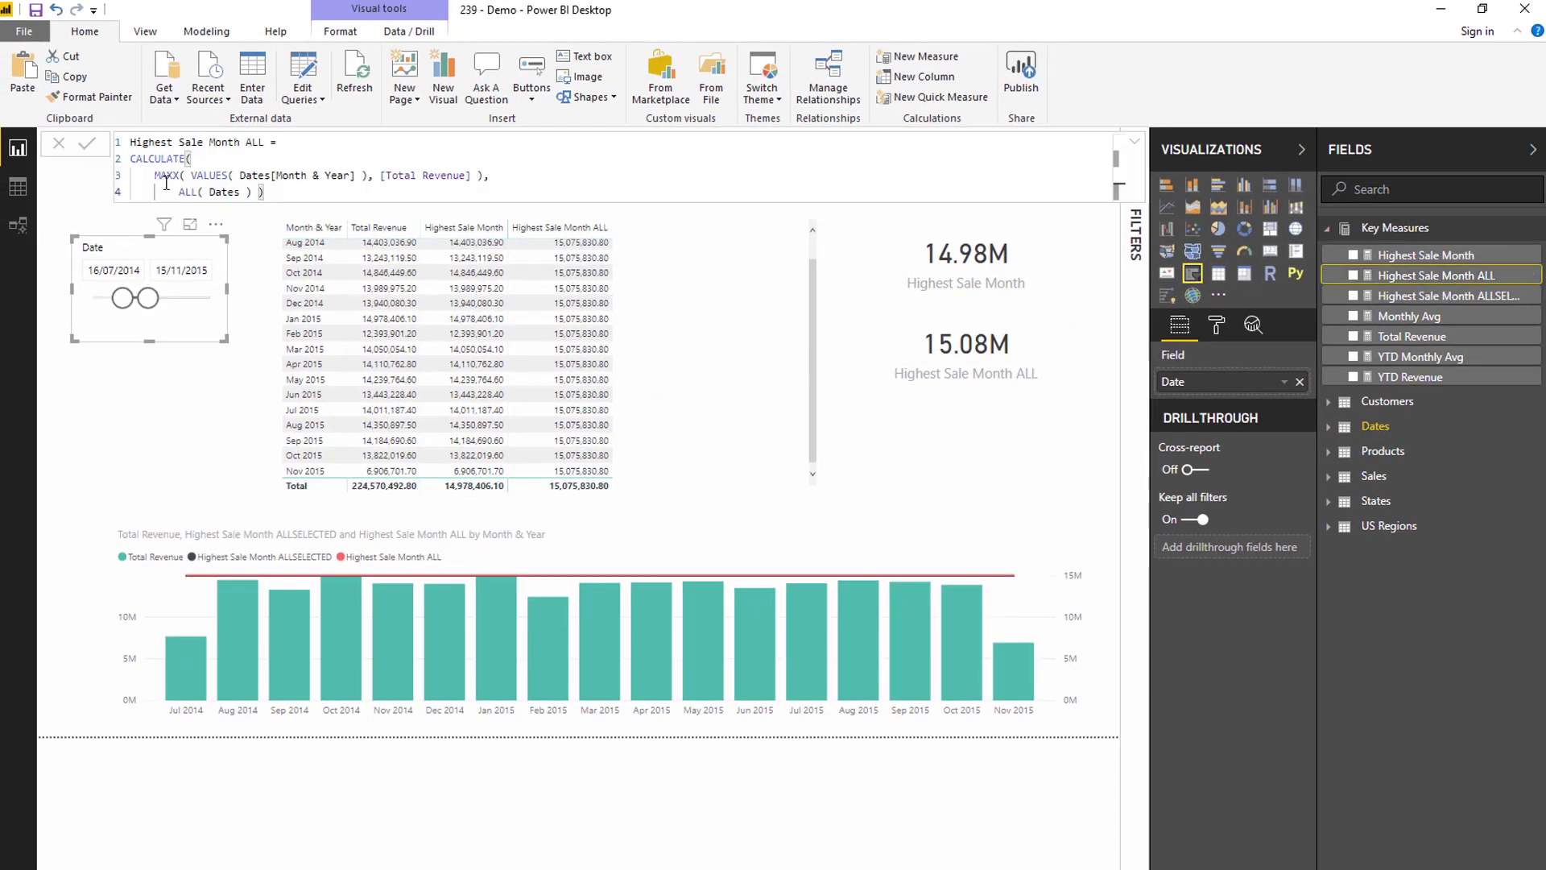
- Add Highest Sale Month ALLSELECTED to the table and highlight ALLSELECTED in its formula
left_click(1417, 295)
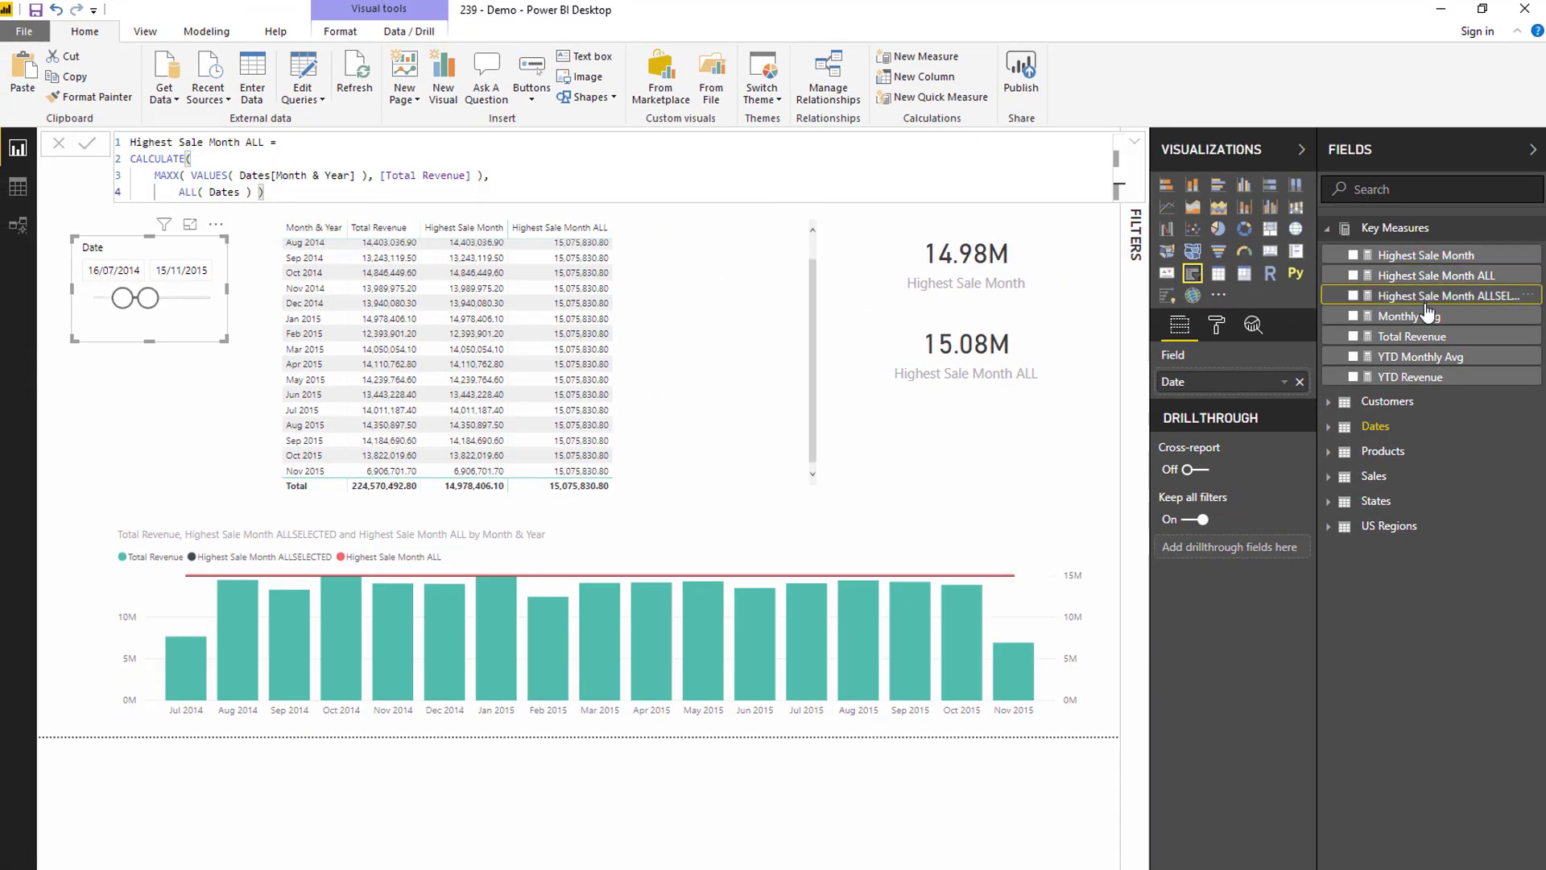
left_click_drag(1416, 306, 676, 385)
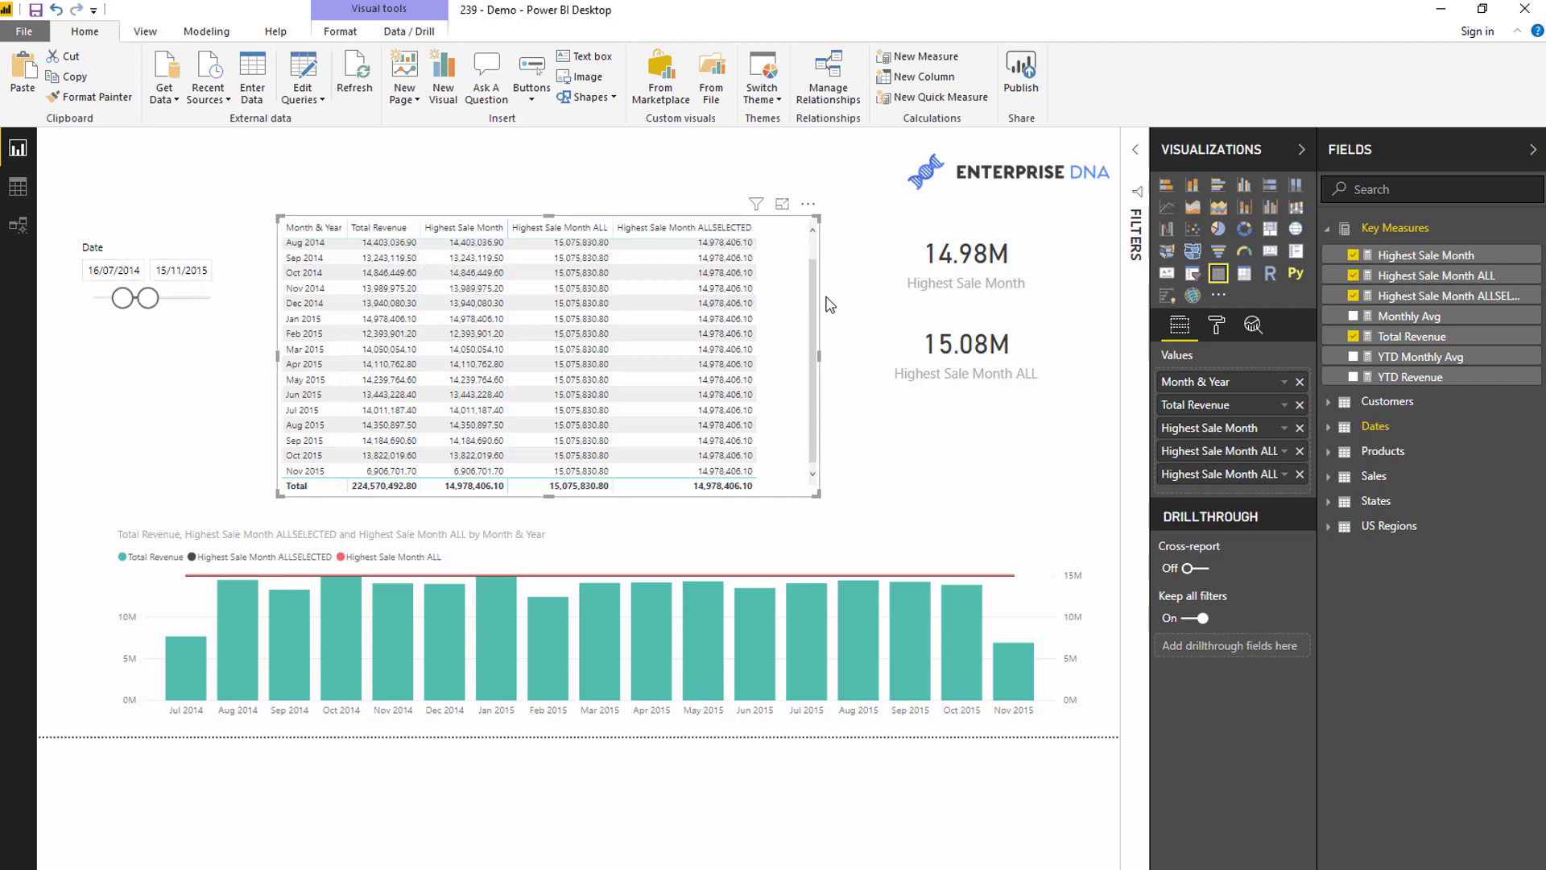
left_click(1433, 296)
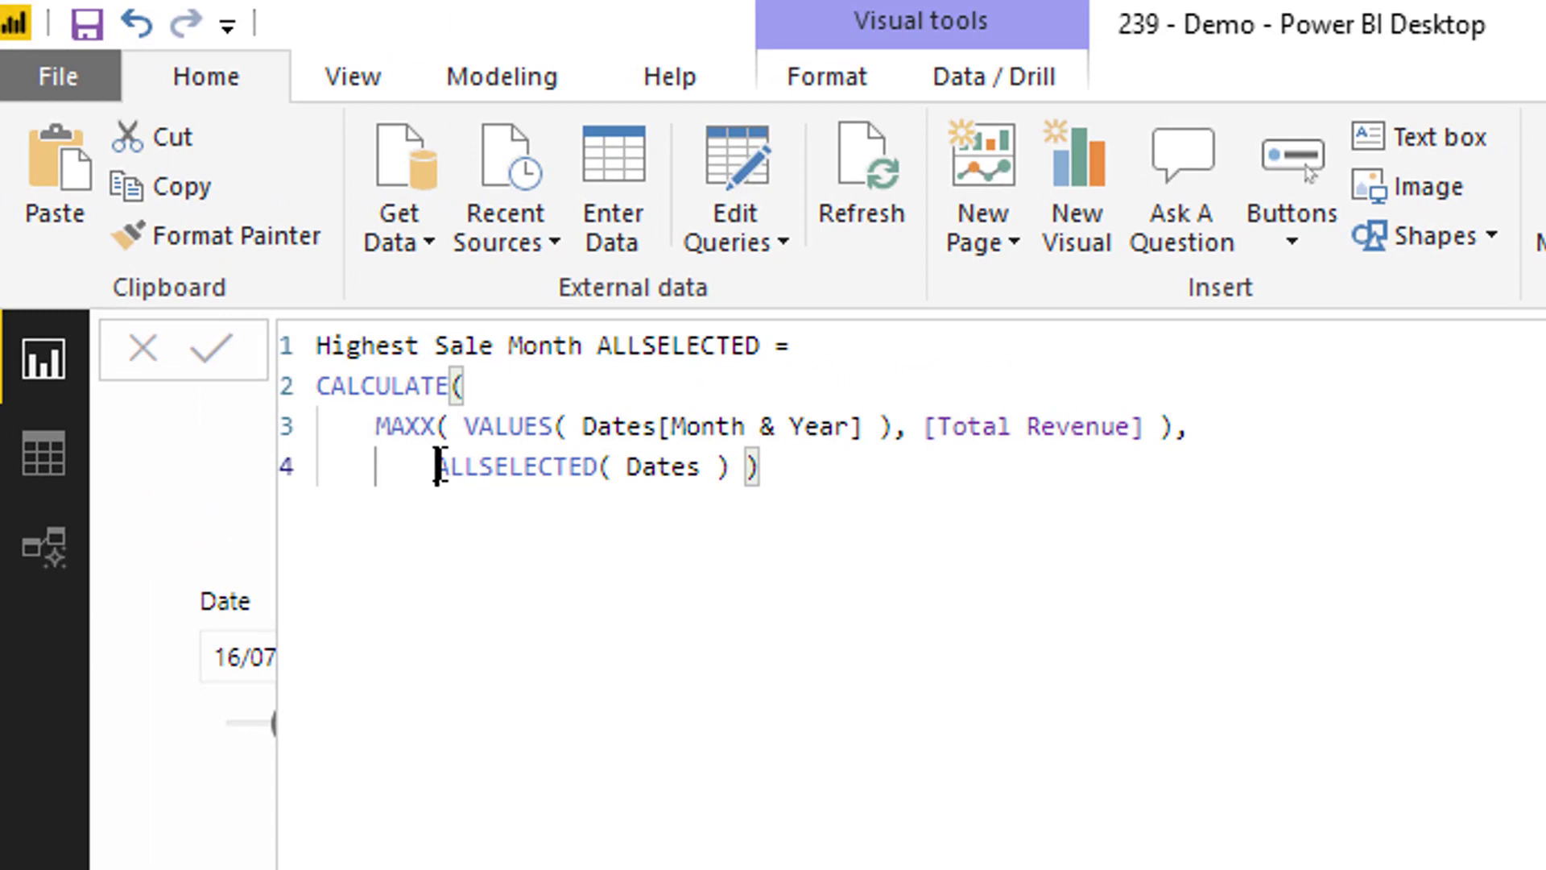
left_click_drag(177, 192, 251, 192)
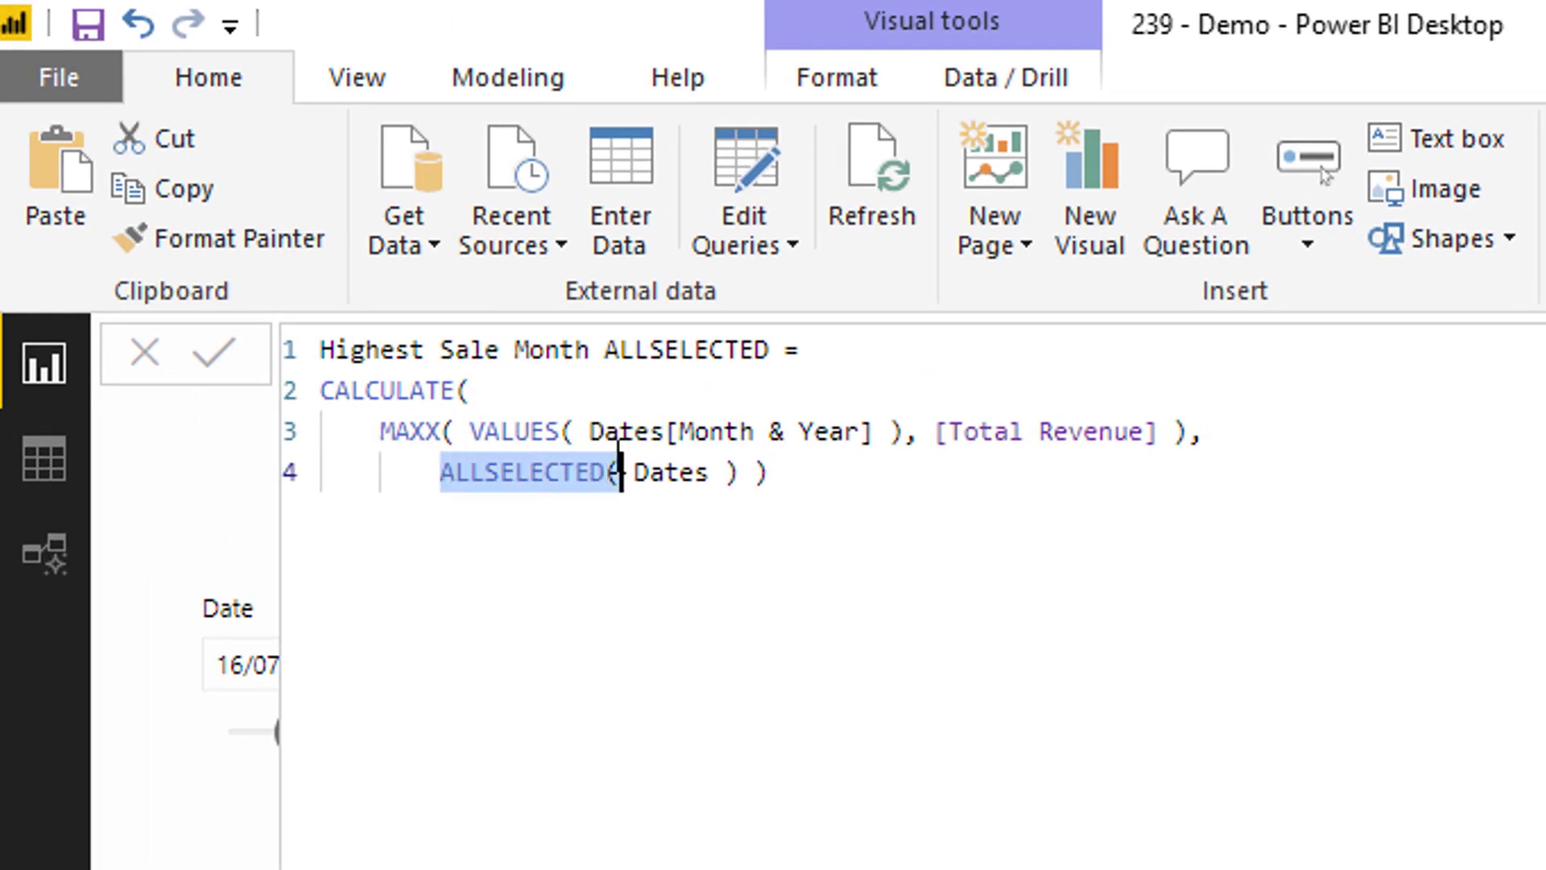
left_click_drag(619, 473, 610, 464)
- Hide the formula editor and move the date slicer's end date to 13/06/2016
left_click(133, 638)
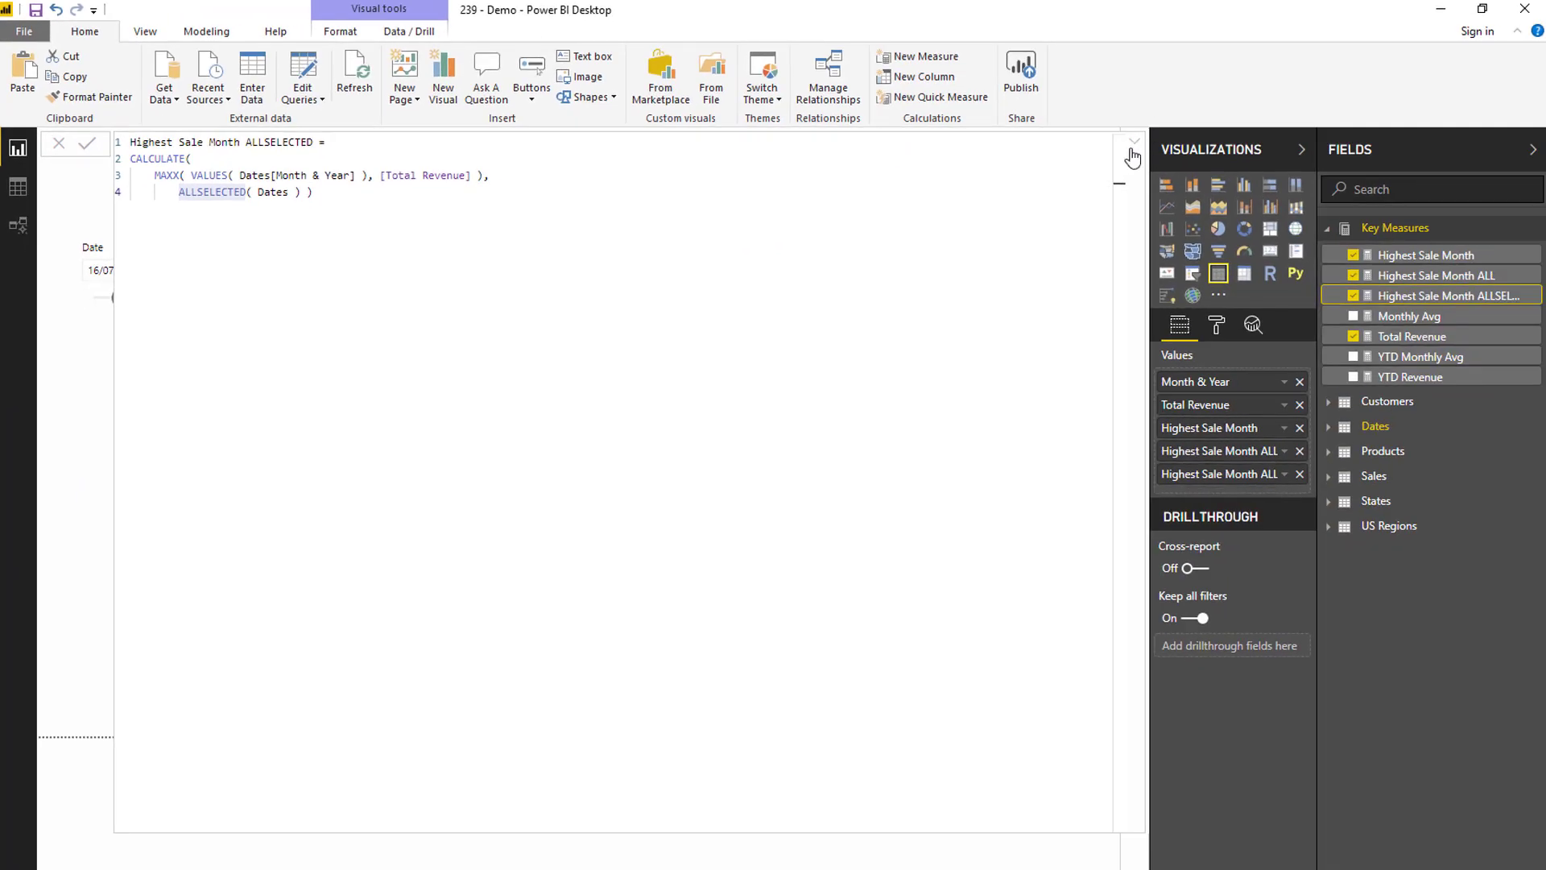
left_click(1136, 149)
left_click(1135, 149)
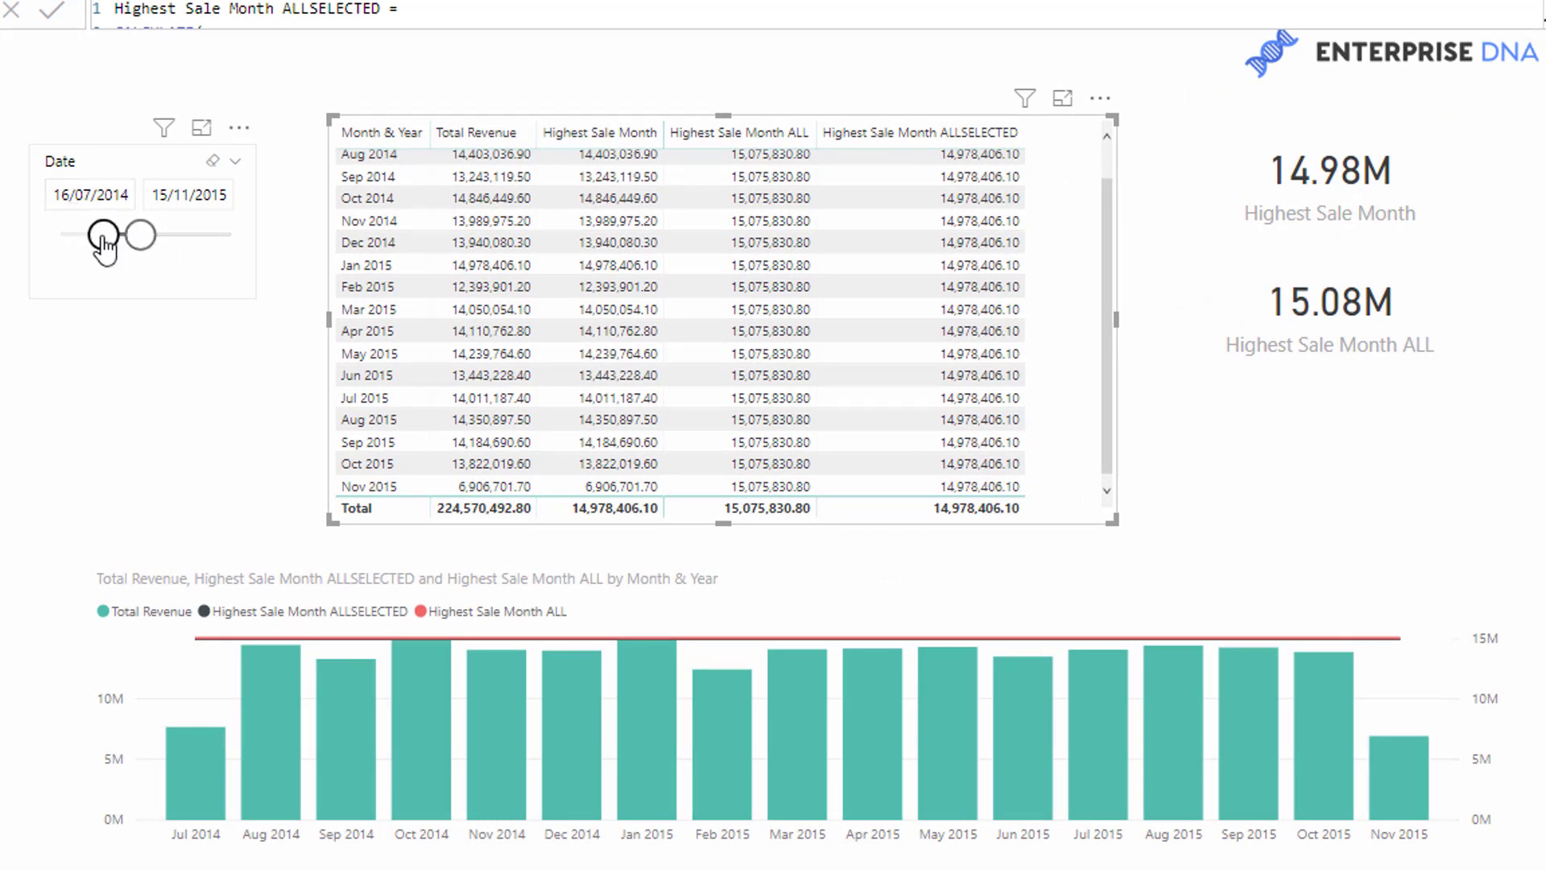
mouse_move(142, 238)
left_mouse_down()
mouse_move(158, 237)
mouse_move(114, 238)
mouse_move(157, 241)
mouse_move(128, 243)
left_mouse_up()
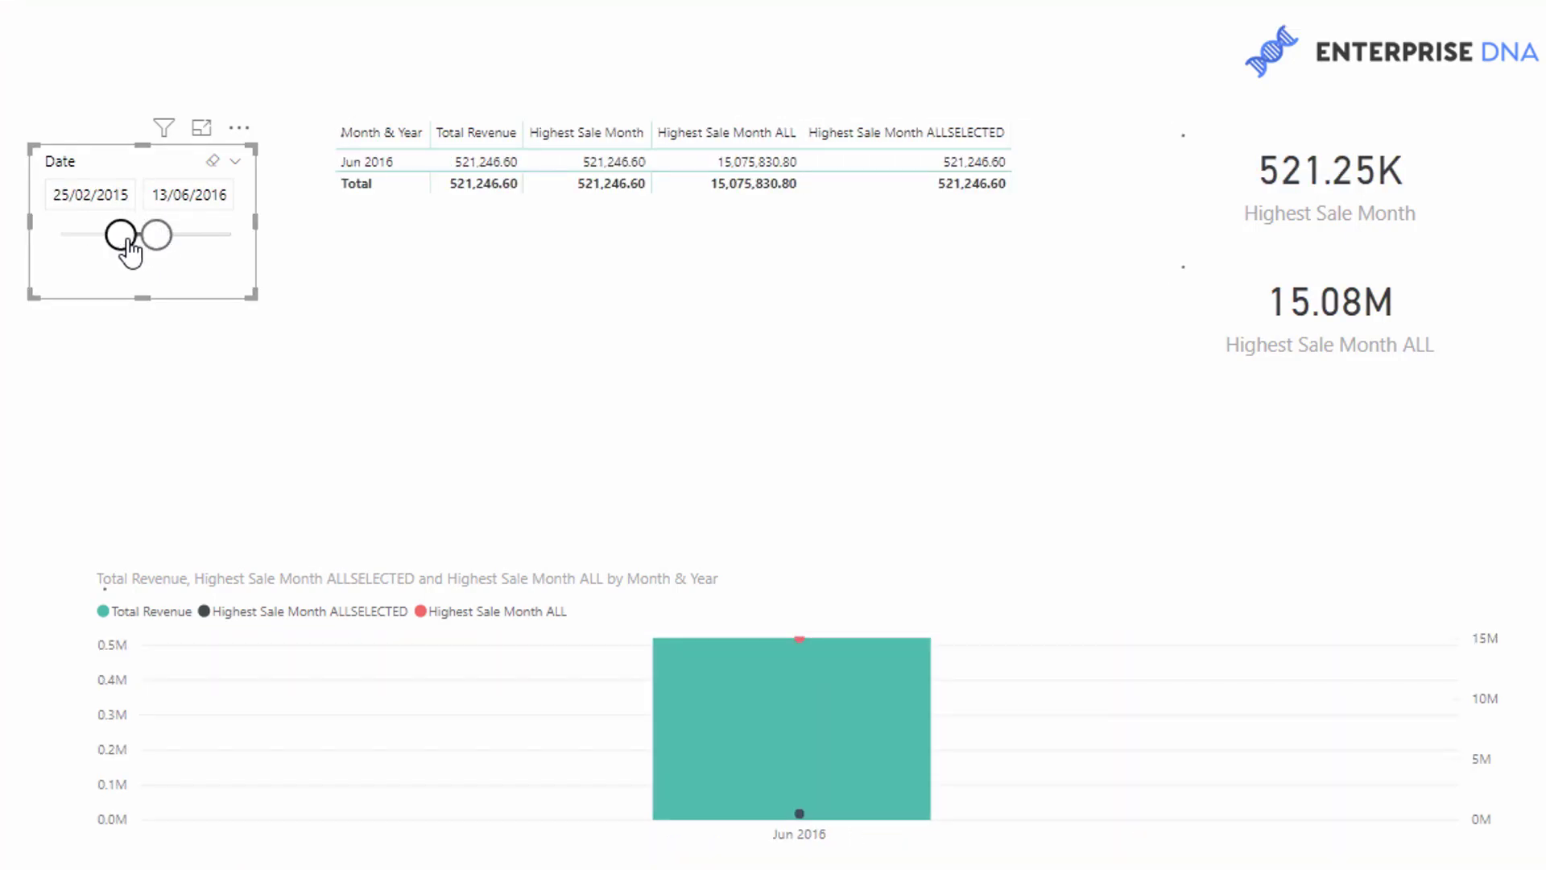